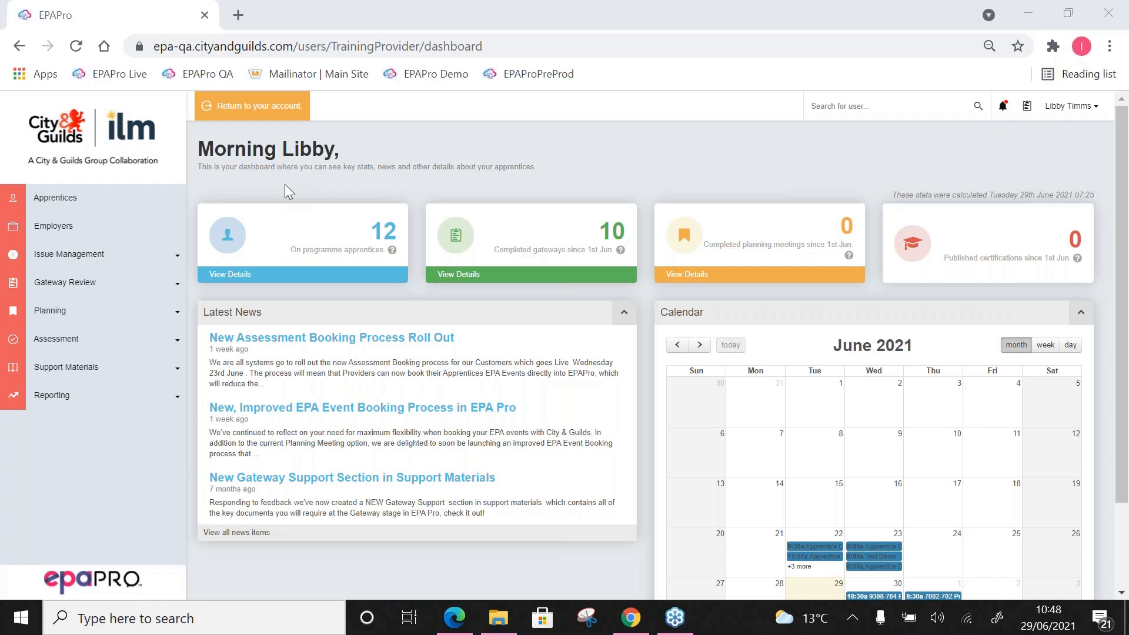
Step: From the confirmed gateway reviews, open the 9308-22 Team Leader/Supervisor apprentice's gateway for processing
click(81, 287)
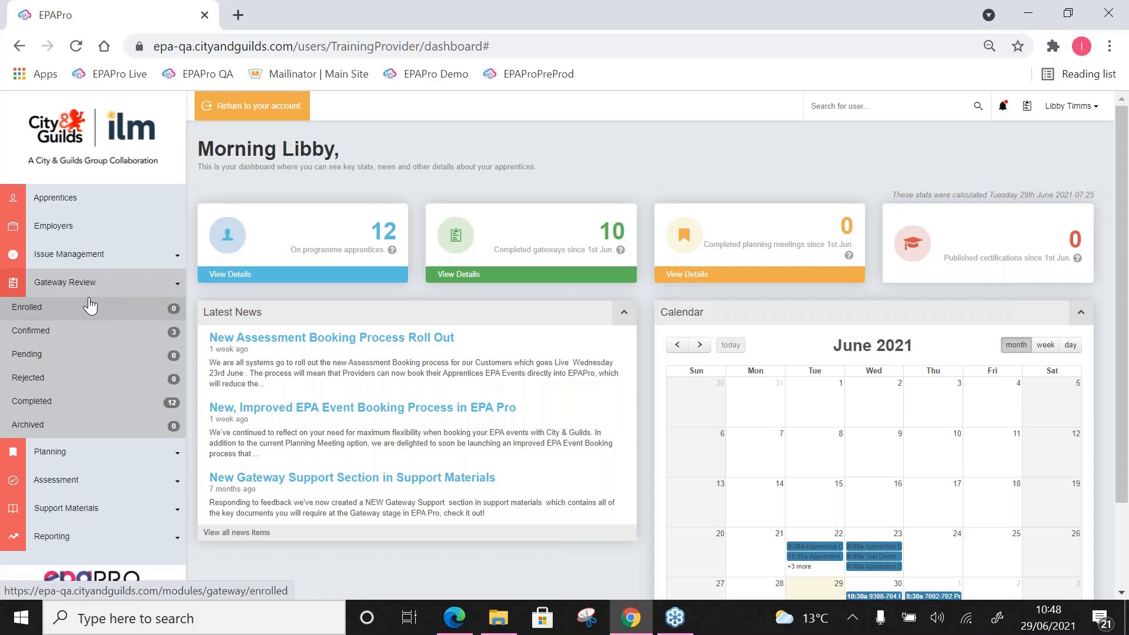
click(80, 332)
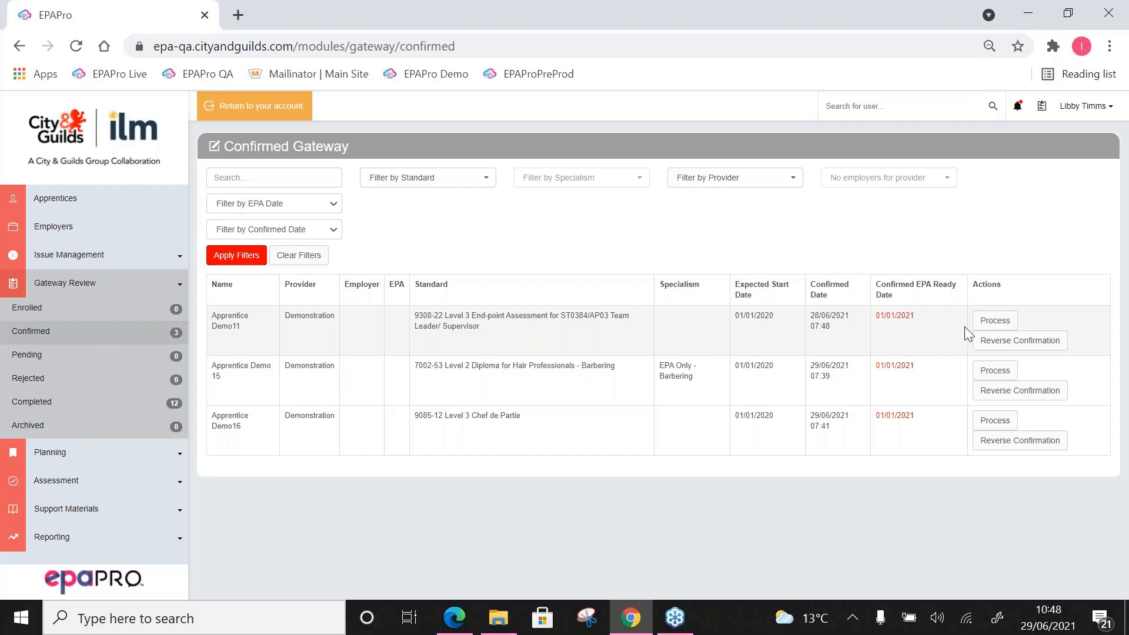
click(995, 321)
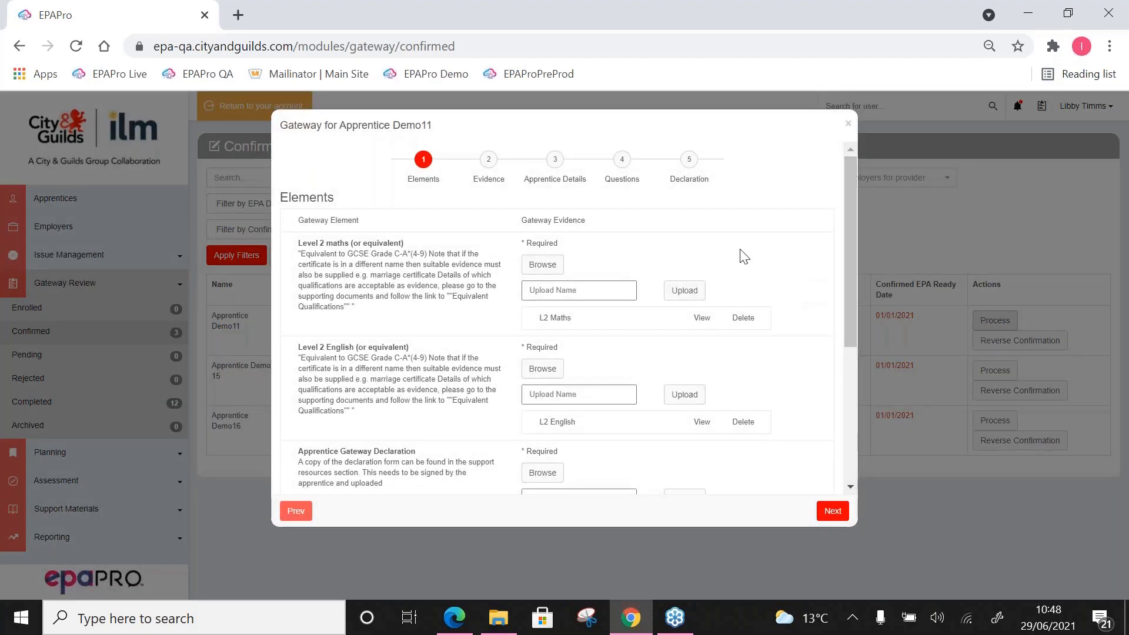
Step: Review the required gateway elements with their uploaded evidence, and the apprentice's personal, site, mentor and apprenticeship details
scroll(518, 344, down, 3)
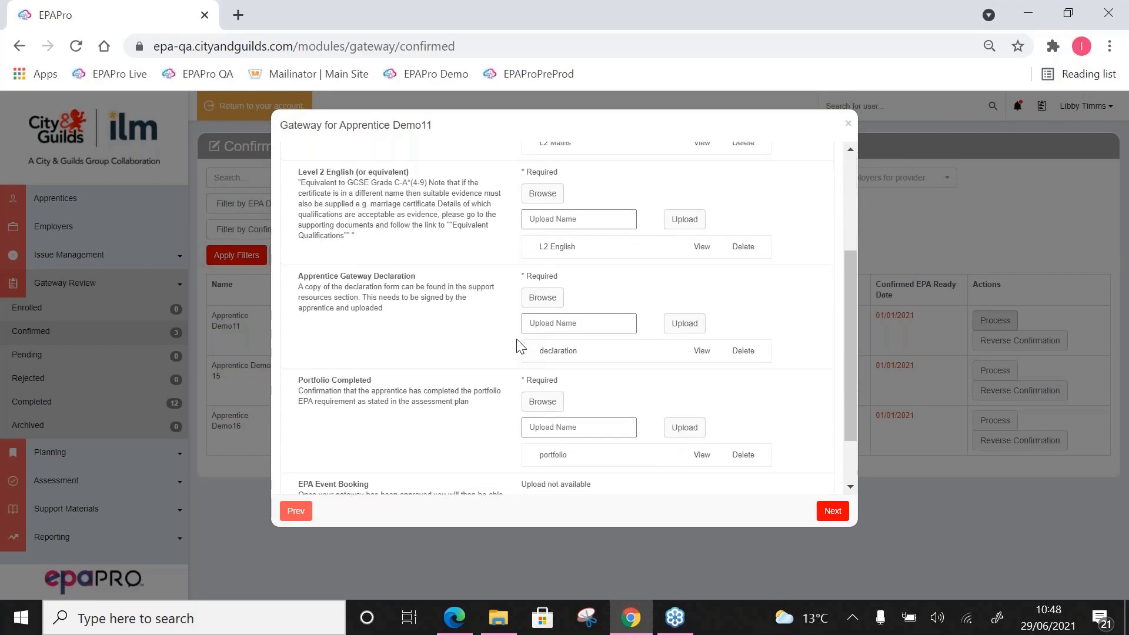
scroll(518, 346, up, 3)
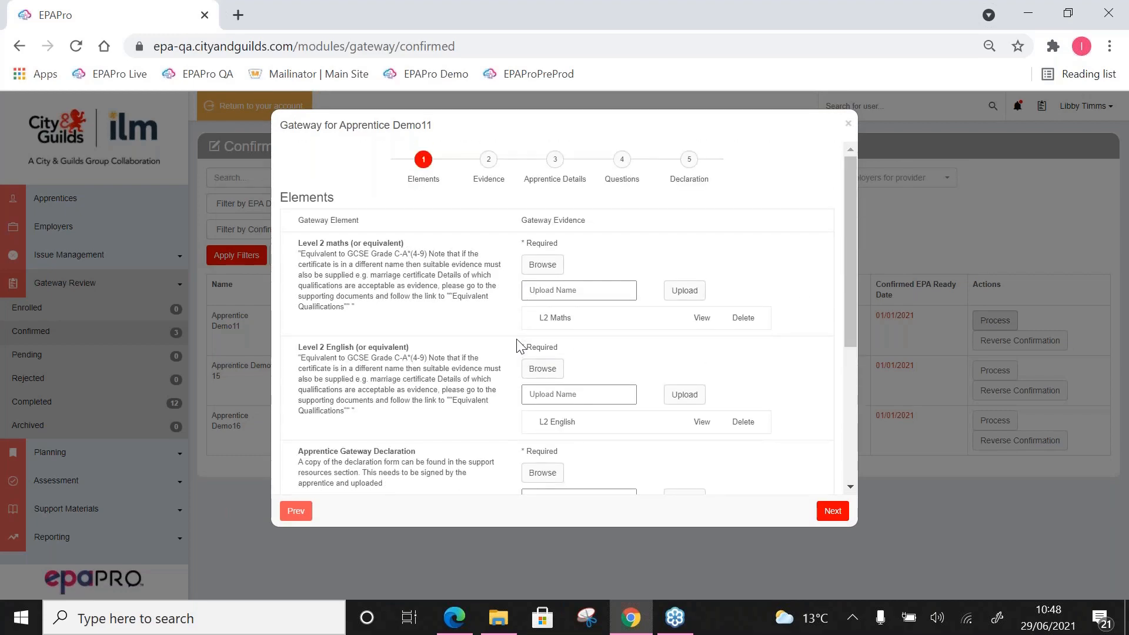
scroll(518, 346, down, 3)
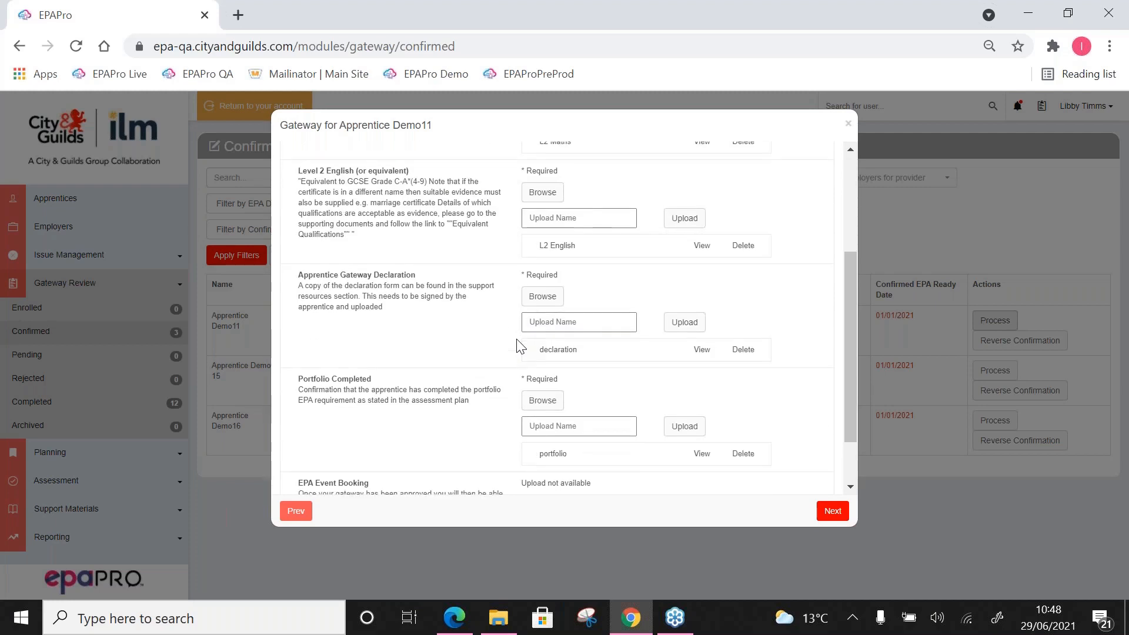
scroll(517, 346, down, 2)
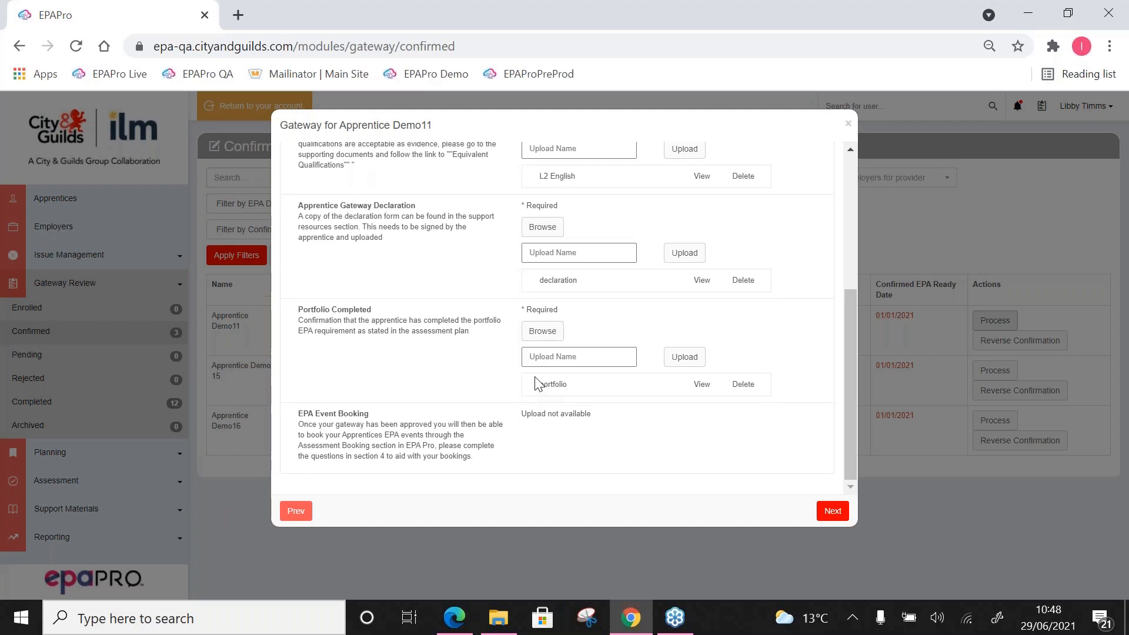
scroll(535, 381, up, 7)
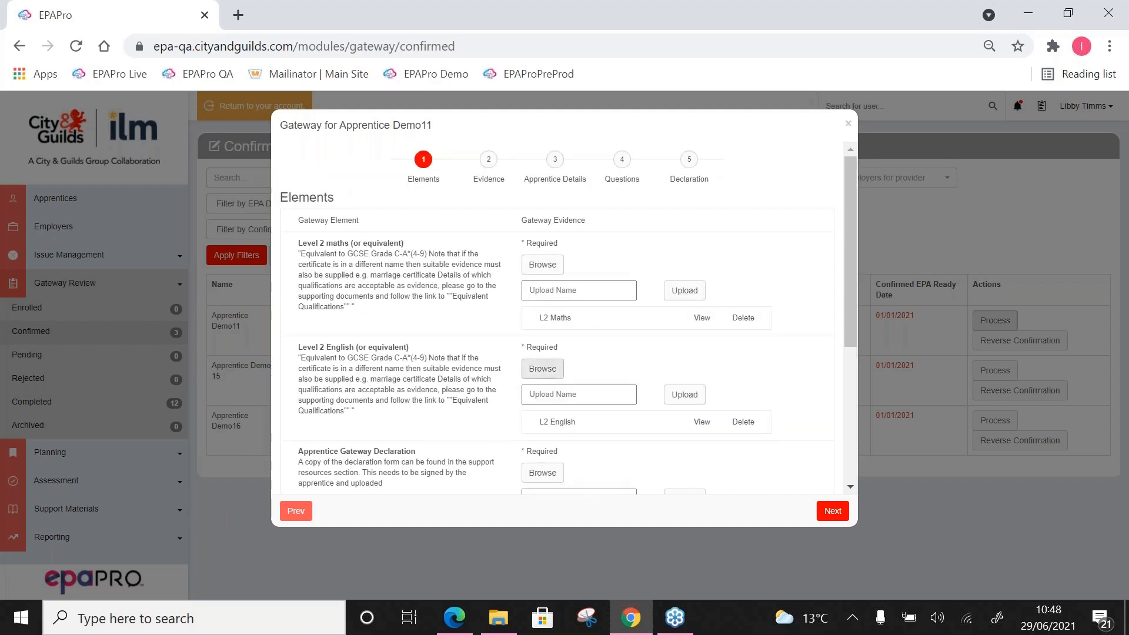
click(555, 159)
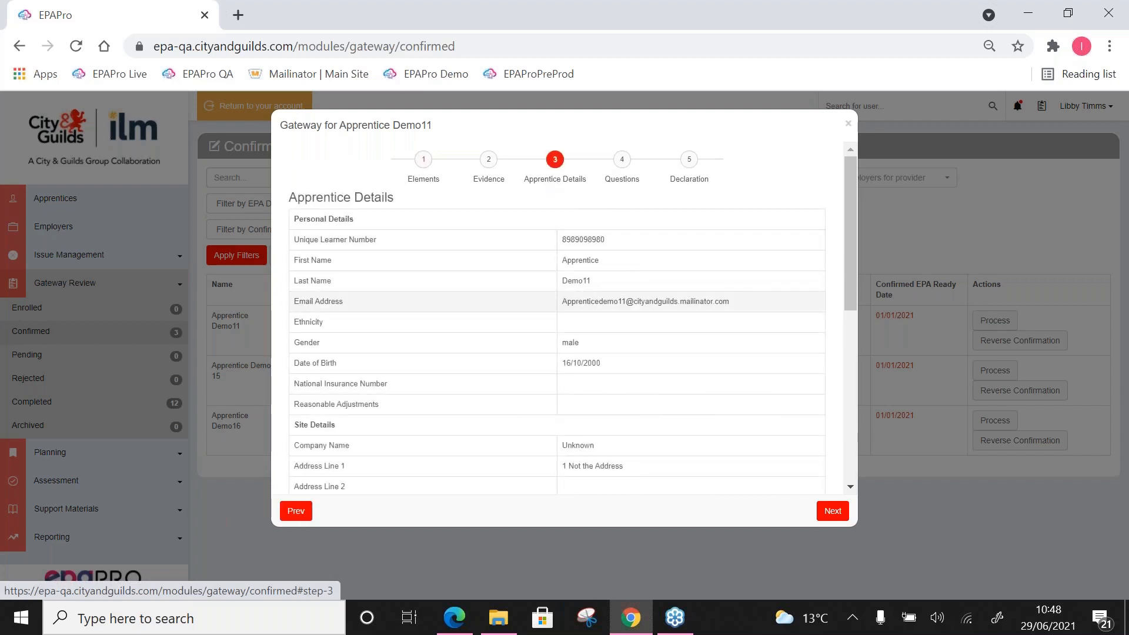
scroll(555, 303, down, 5)
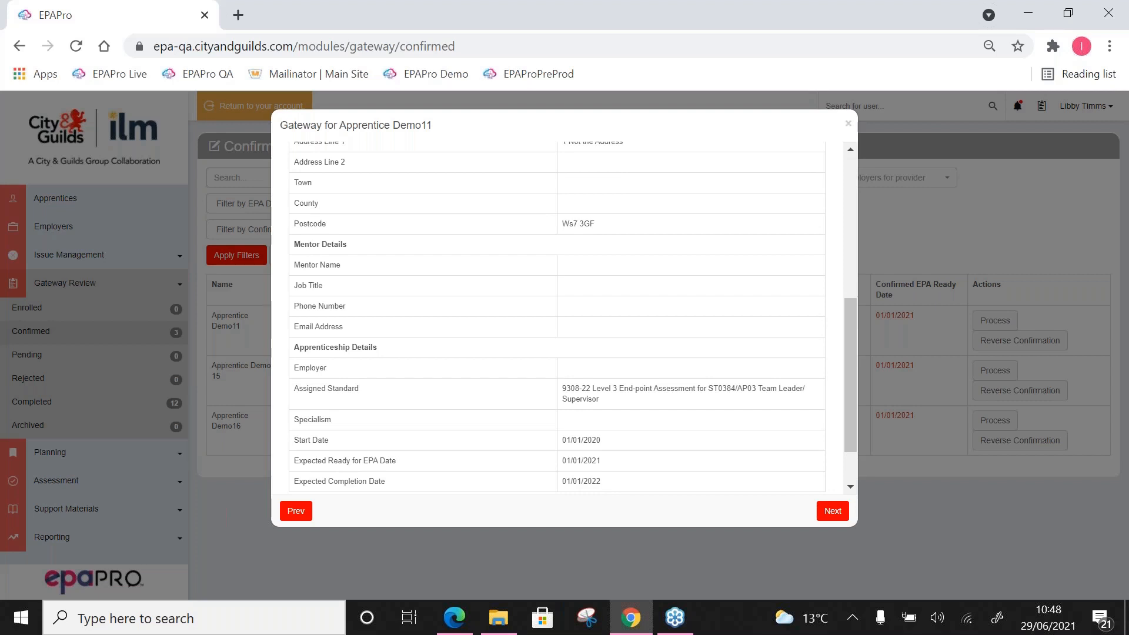
scroll(613, 157, up, 5)
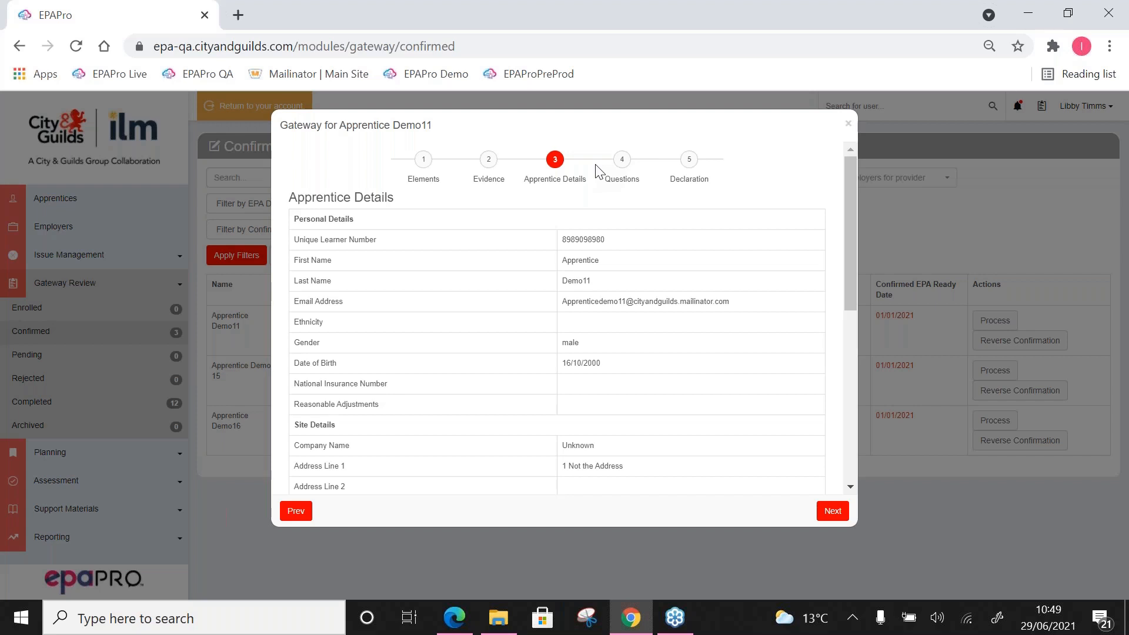
Step: In the EPA Event Booking questions, enter the name and phone number of the contact on the day
click(621, 170)
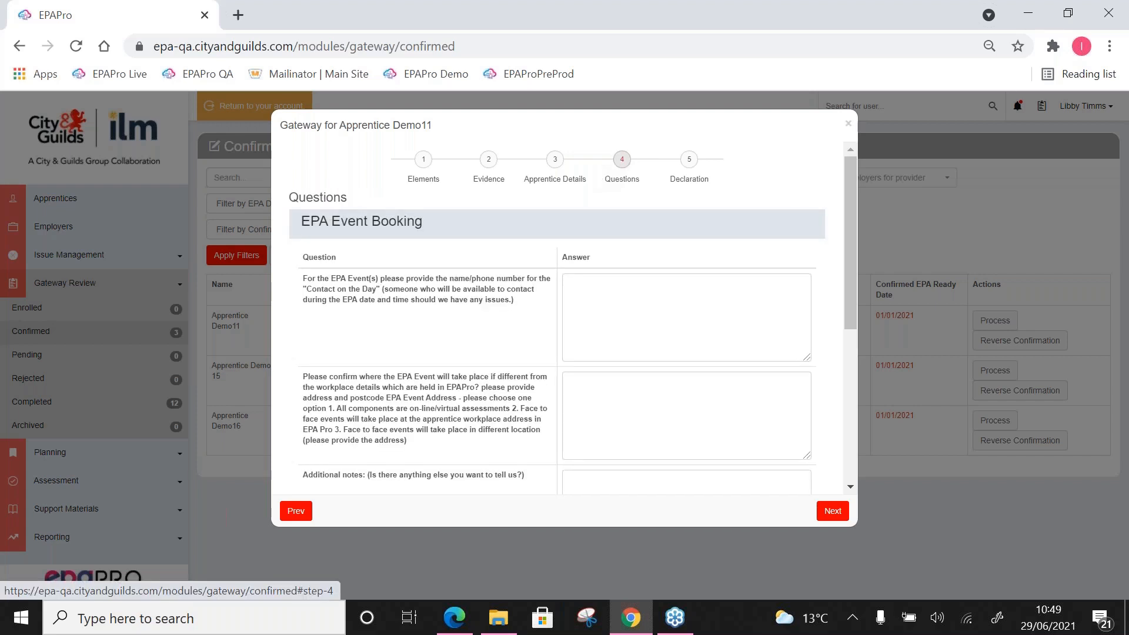
click(622, 162)
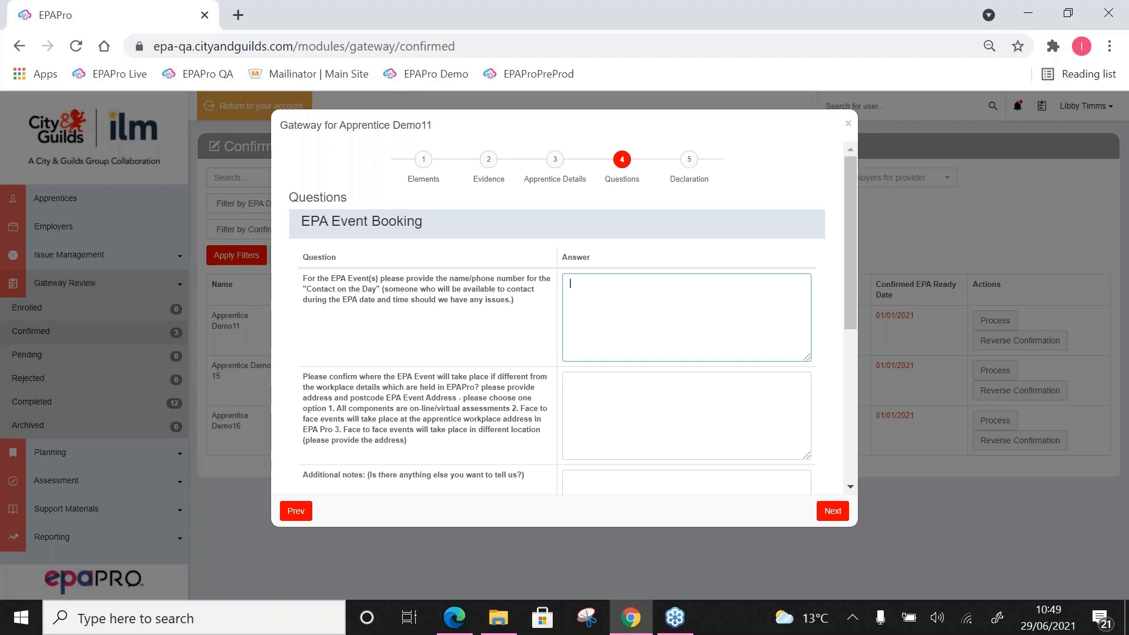
Step: Answer the EPA event location question with "no the same as in epapro" and look over the remaining optional questions
scroll(595, 284, down, 3)
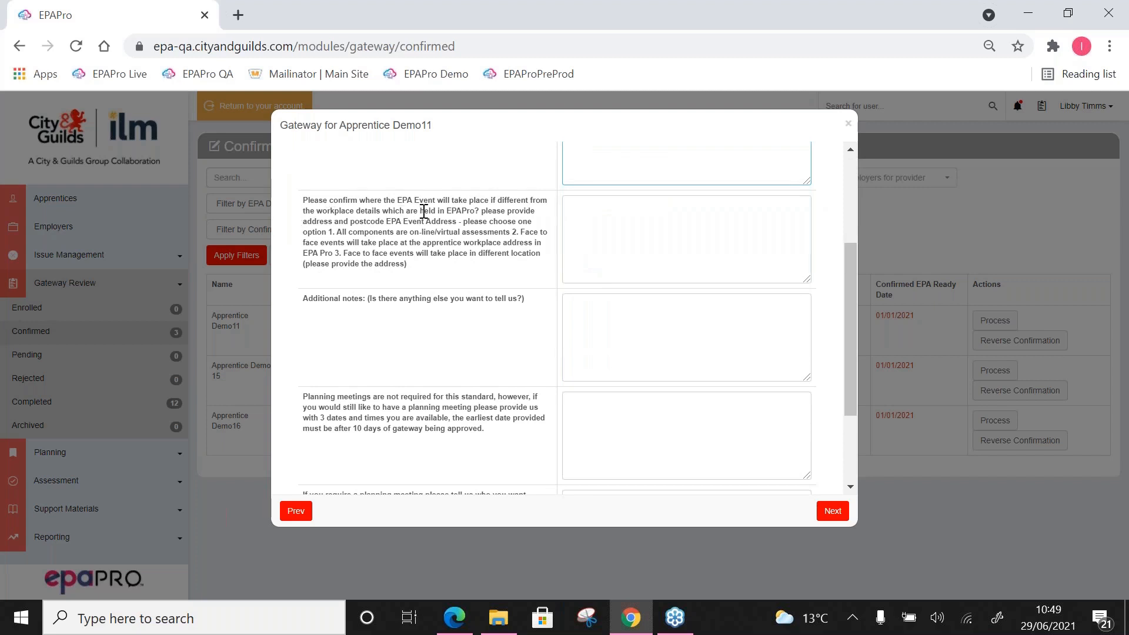
click(577, 211)
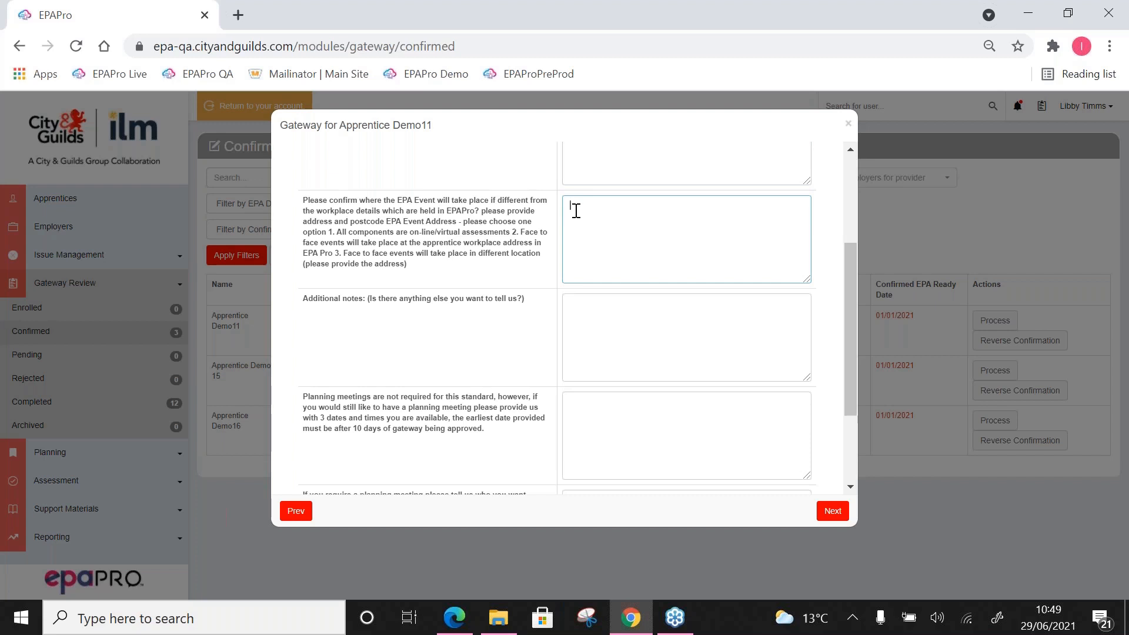
text(m te same)
key(BackSpace)
key(BackSpace)
key(BackSpace)
key(BackSpace)
key(BackSpace)
key(BackSpace)
key(BackSpace)
text(the same as in epapro)
scroll(577, 210, down, 1)
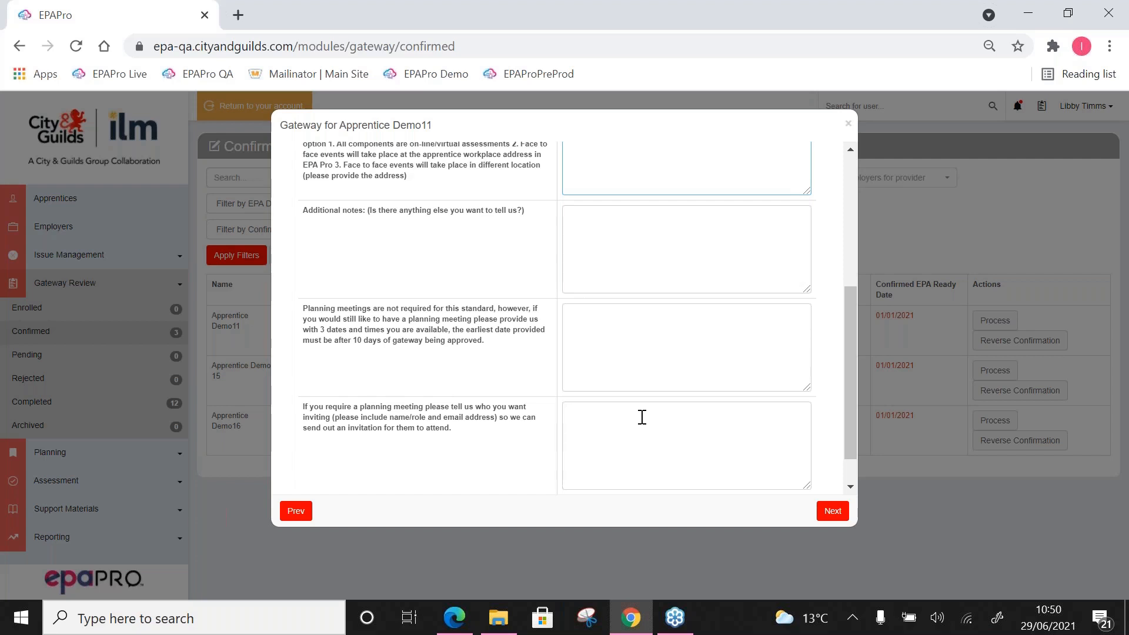
scroll(642, 400, up, 5)
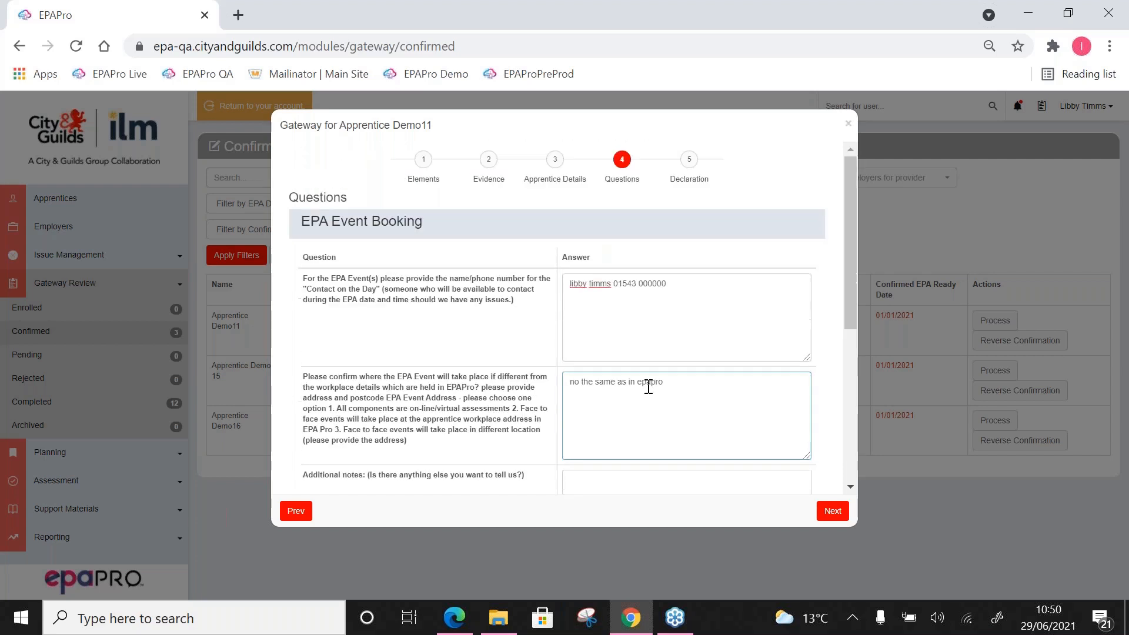
Step: Approve all five components in the declaration: maths, English, Apprentice Gateway Declaration, Portfolio Completed and EPA Event Booking
click(692, 166)
click(543, 241)
click(543, 270)
click(543, 297)
click(802, 241)
click(802, 269)
scroll(802, 272, down, 2)
Step: Sign the declaration freehand under the name Provider, enable gateway submission, and close the gateway without submitting it
click(485, 348)
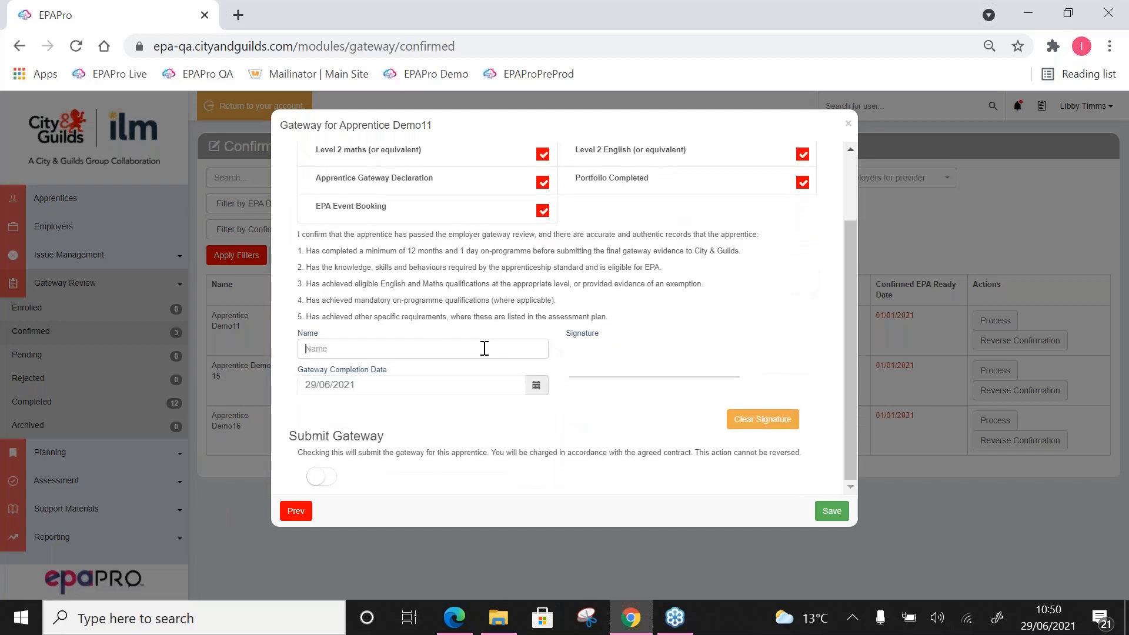
text(Provider)
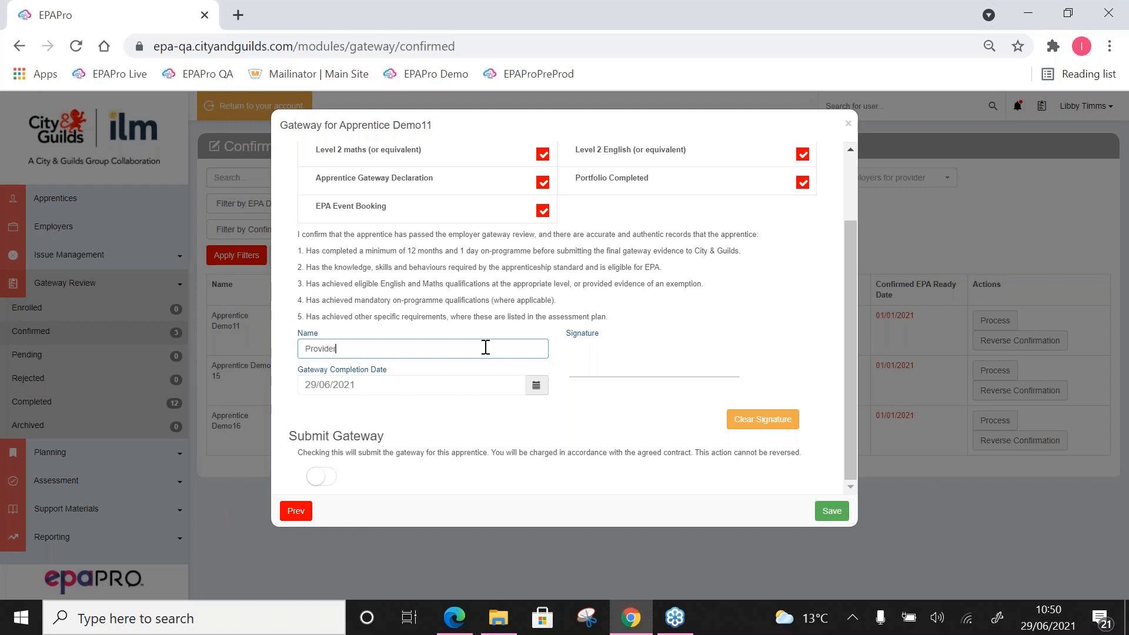
mouse_move(606, 347)
mouse_down()
mouse_move(616, 345)
mouse_move(590, 360)
mouse_move(668, 352)
mouse_up()
click(321, 476)
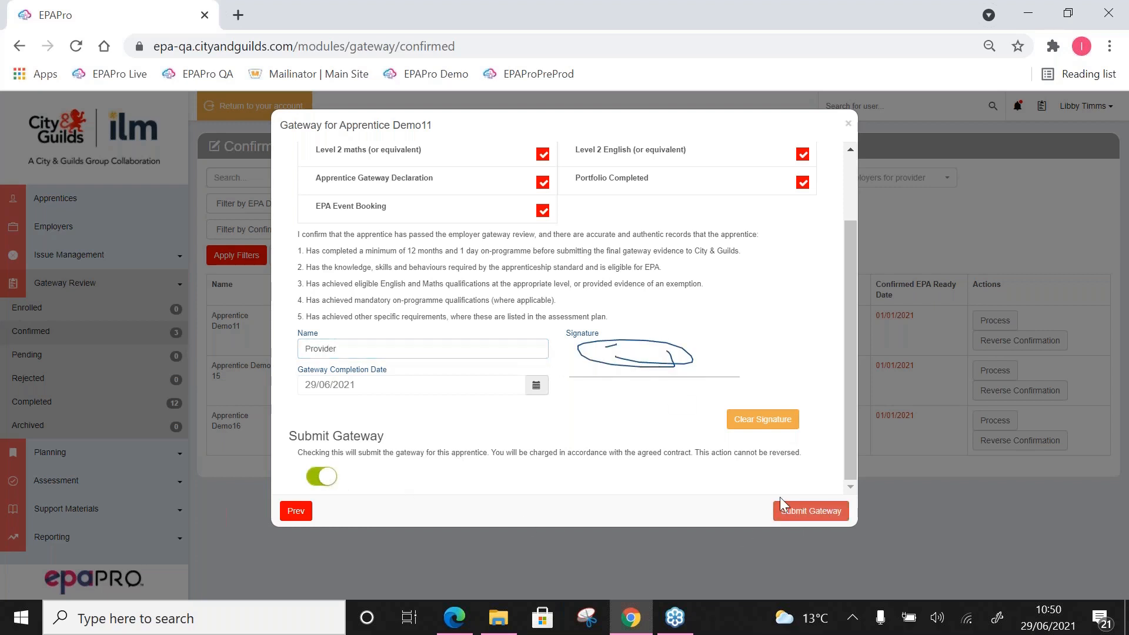
click(848, 125)
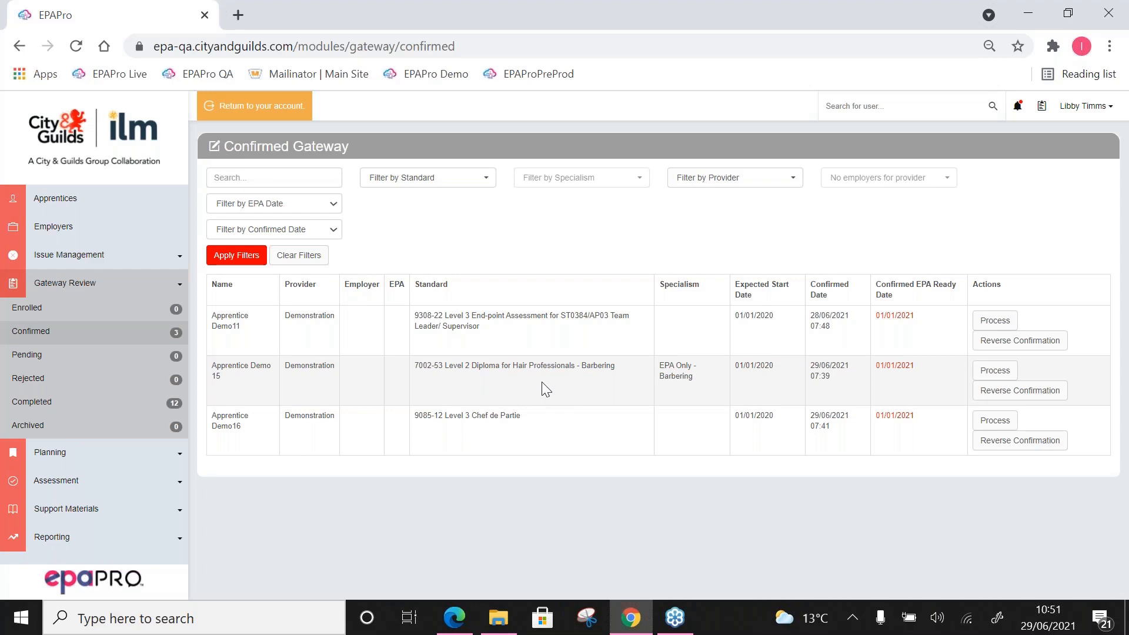
Step: Open the 7002-53 Barbering apprentice's gateway and review its Assessment Booking - Hairdressing and Barbering questions
click(994, 371)
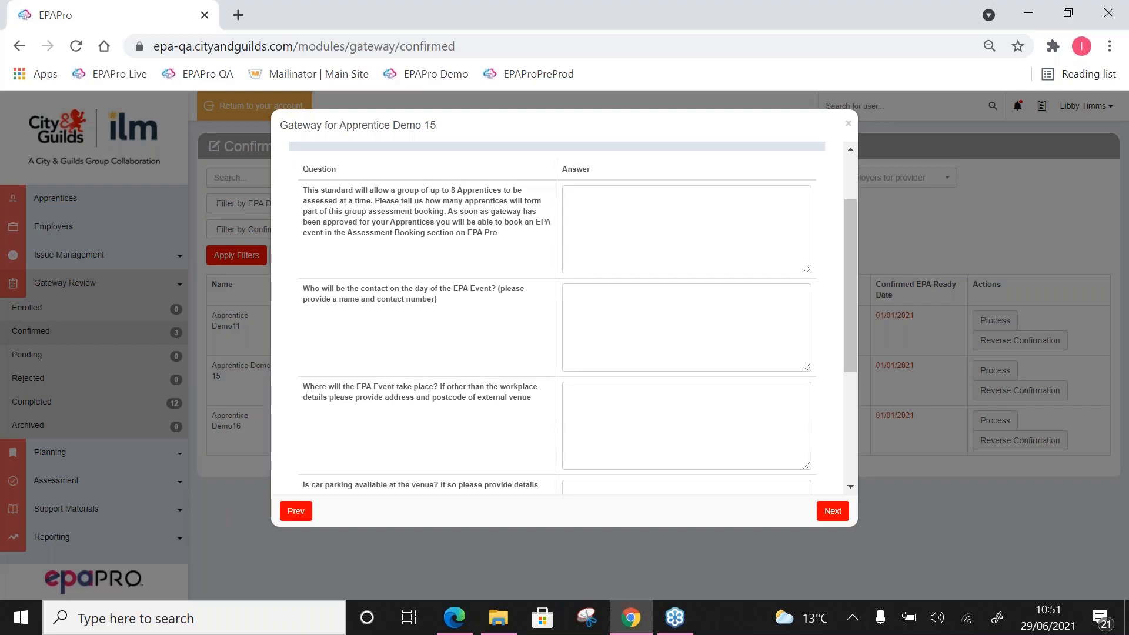
click(642, 221)
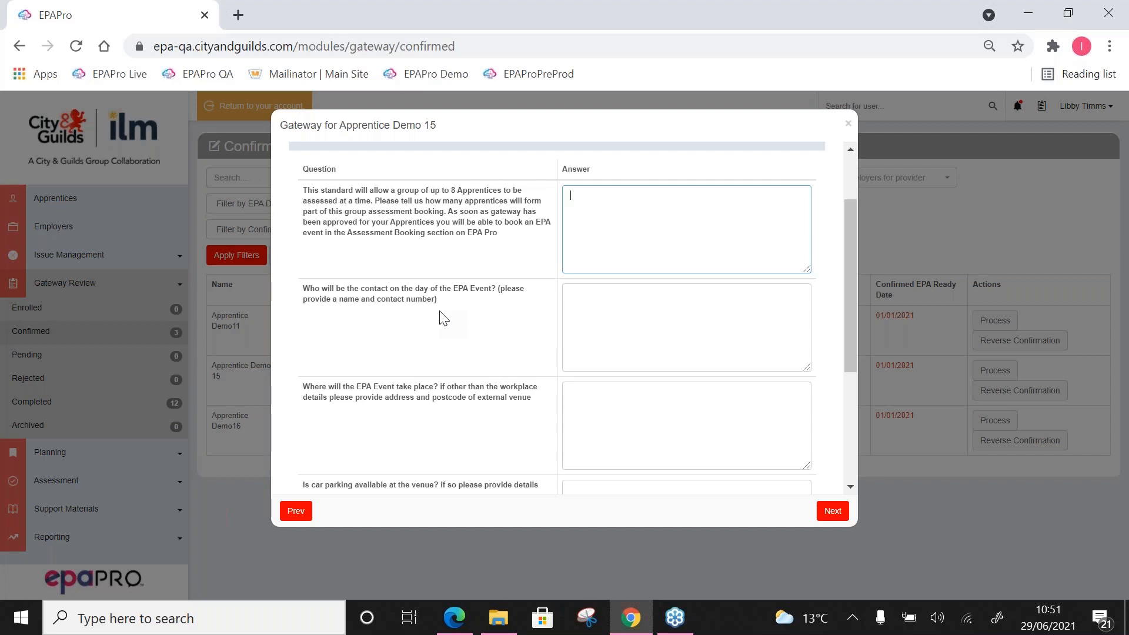
scroll(444, 318, down, 2)
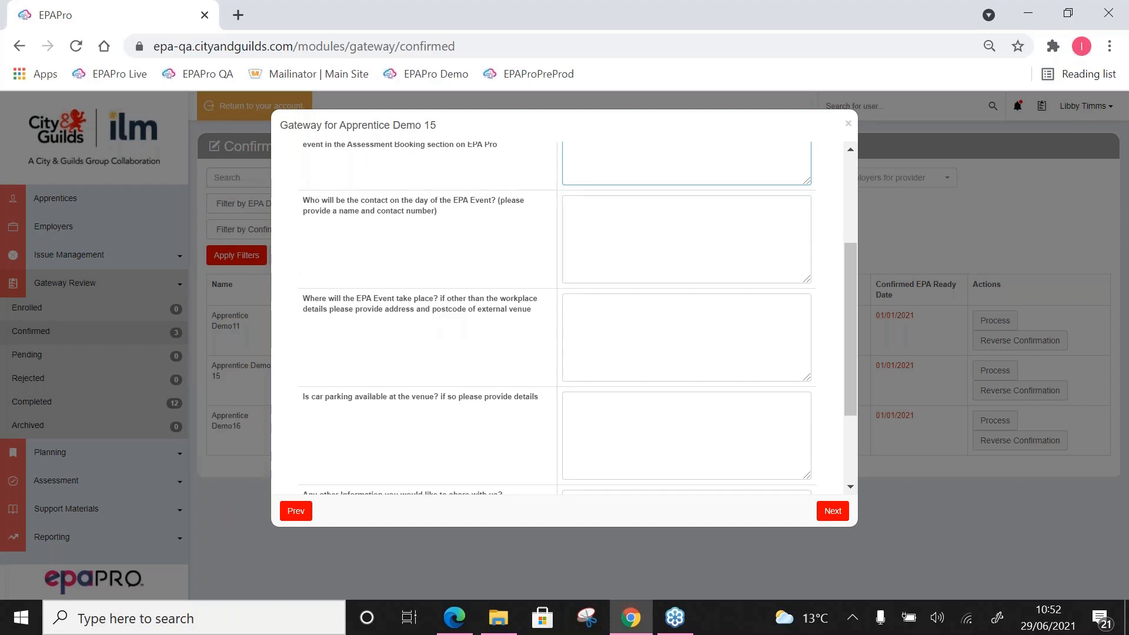
scroll(558, 317, down, 3)
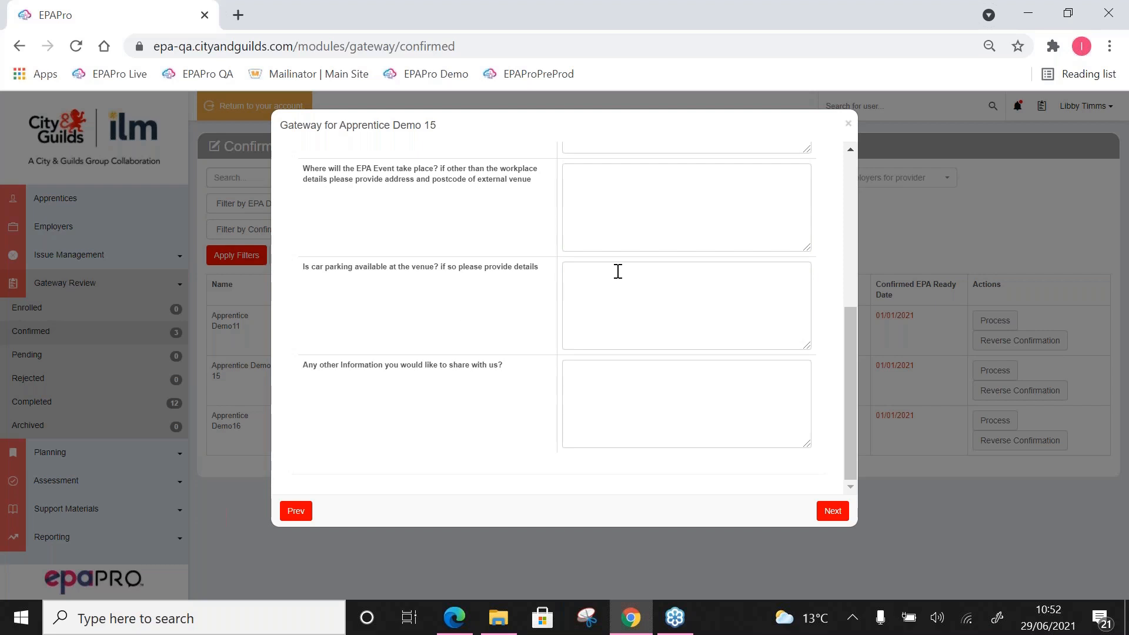
scroll(618, 271, up, 5)
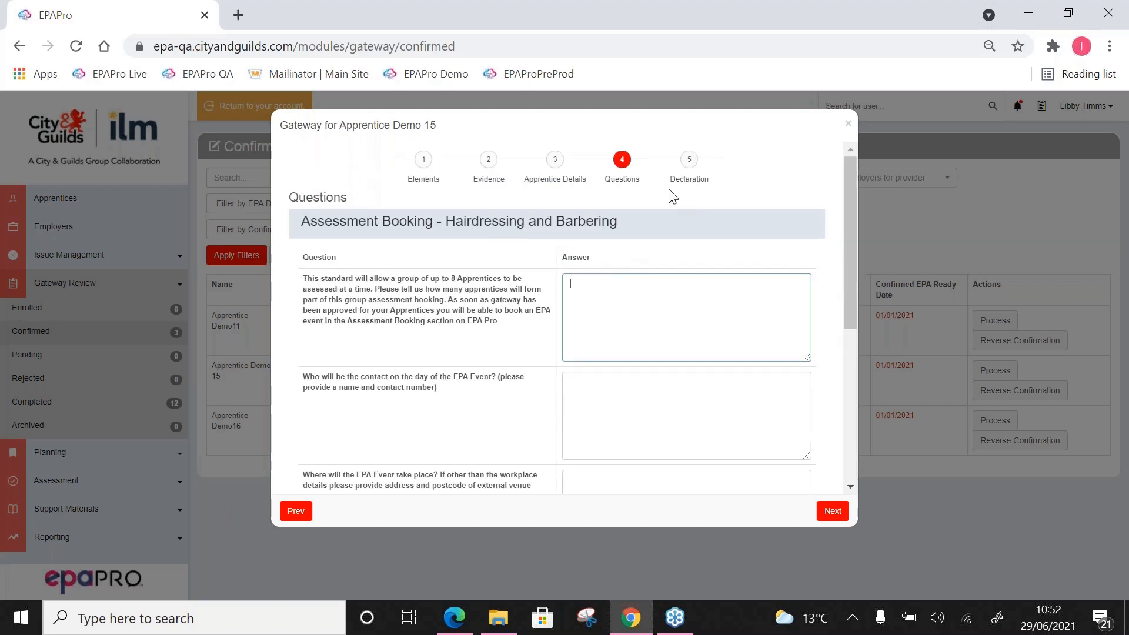
Step: Approve all seven components in the Barbering gateway's declaration, and close the gateway without saving or submitting it
click(689, 169)
click(543, 241)
click(543, 270)
click(543, 298)
click(543, 326)
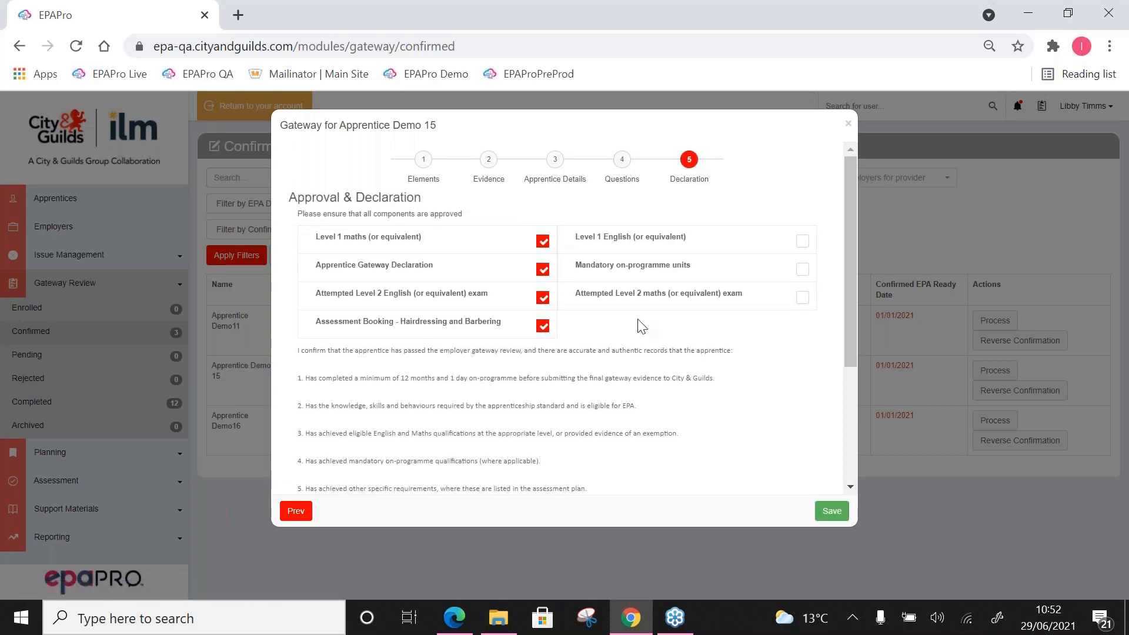
click(801, 242)
click(803, 270)
click(803, 298)
scroll(683, 374, down, 3)
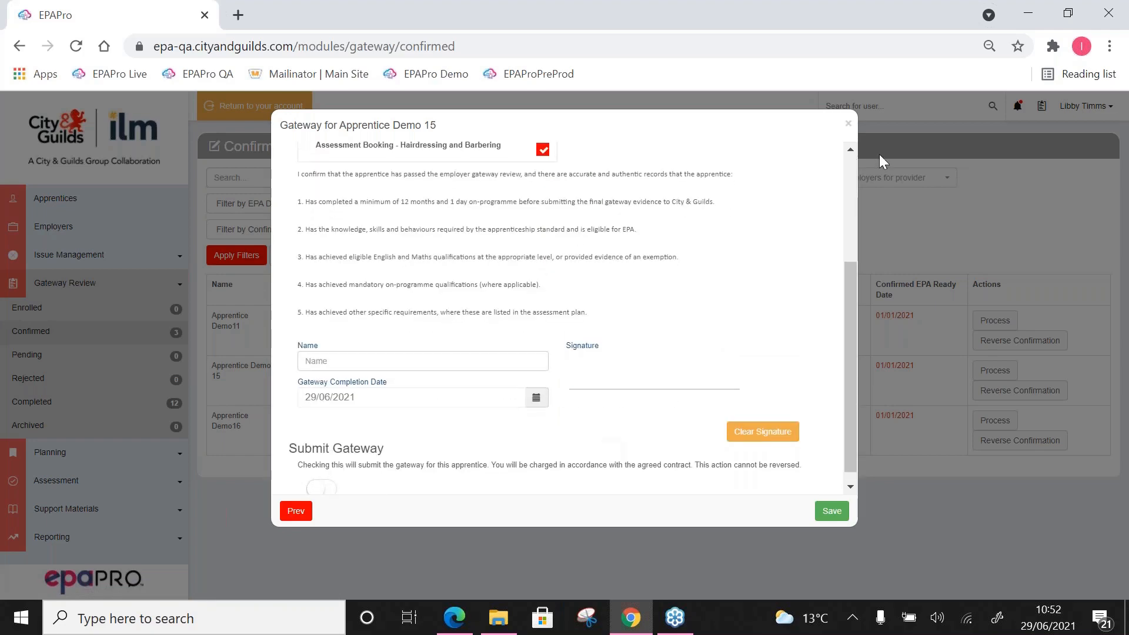
click(849, 125)
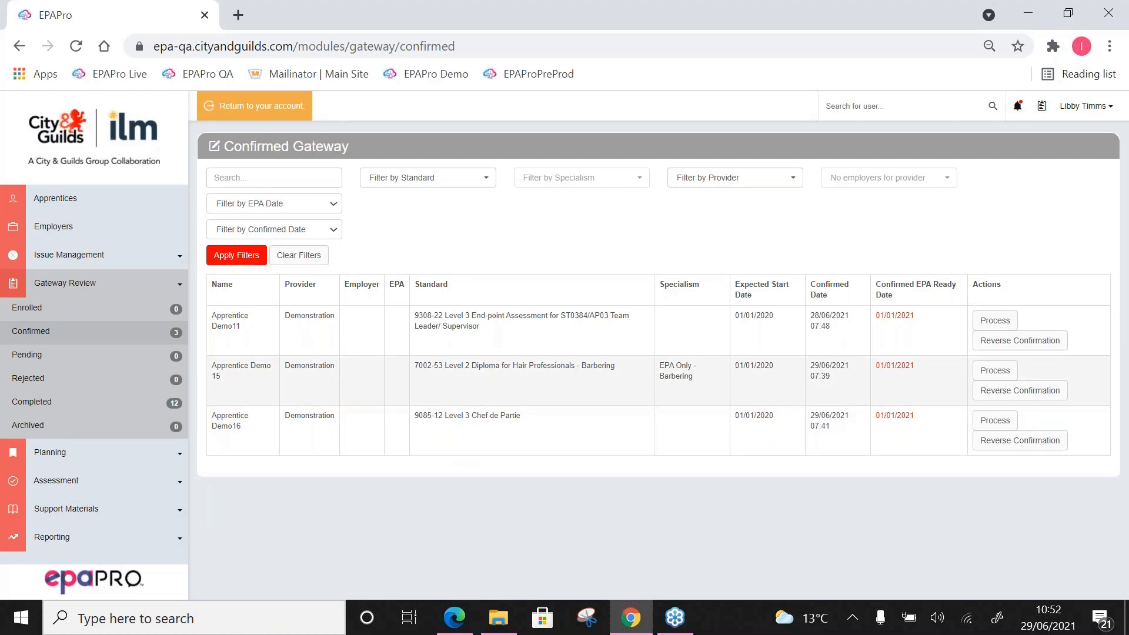
Step: Open the 9085-12 Chef de Partie apprentice's gateway and review the apprentice details and Planning Meeting Request questions
click(994, 420)
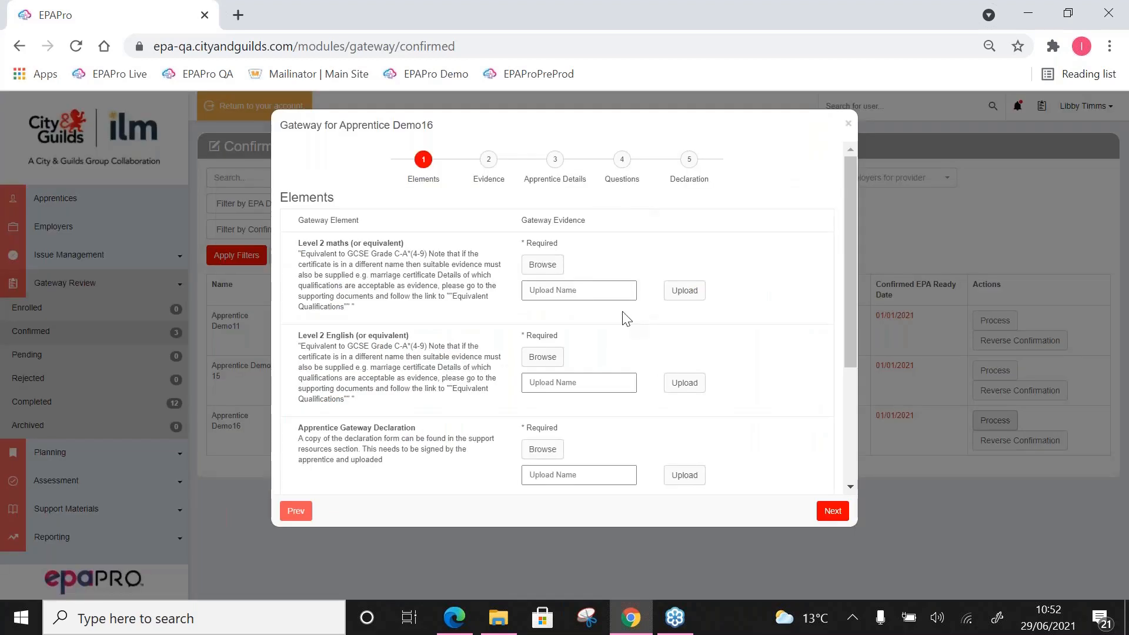
click(556, 160)
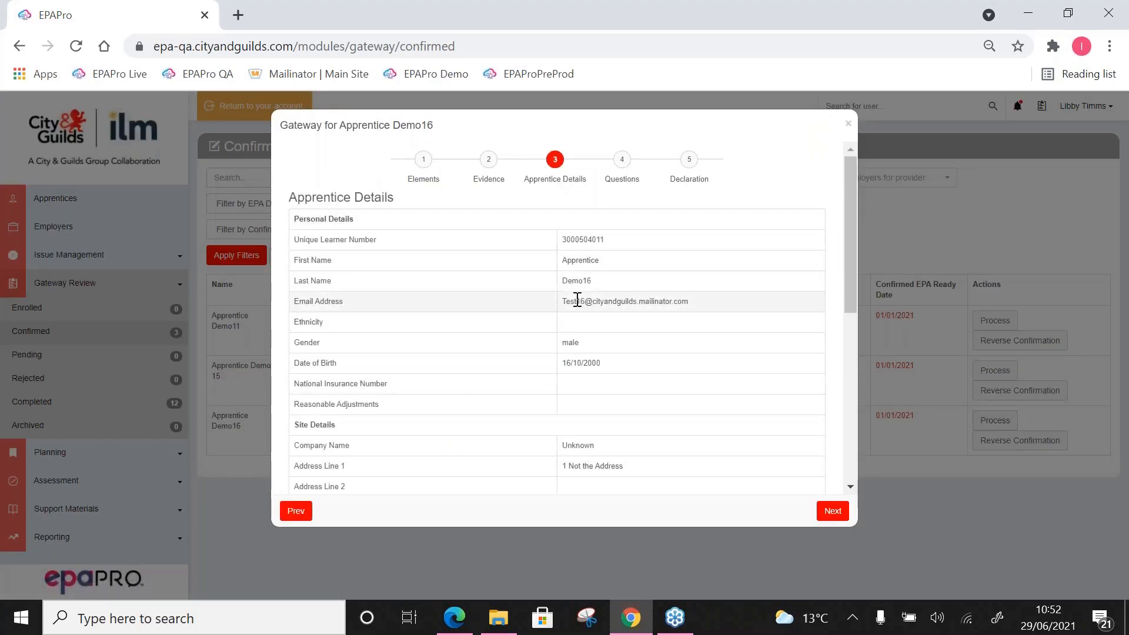
click(622, 160)
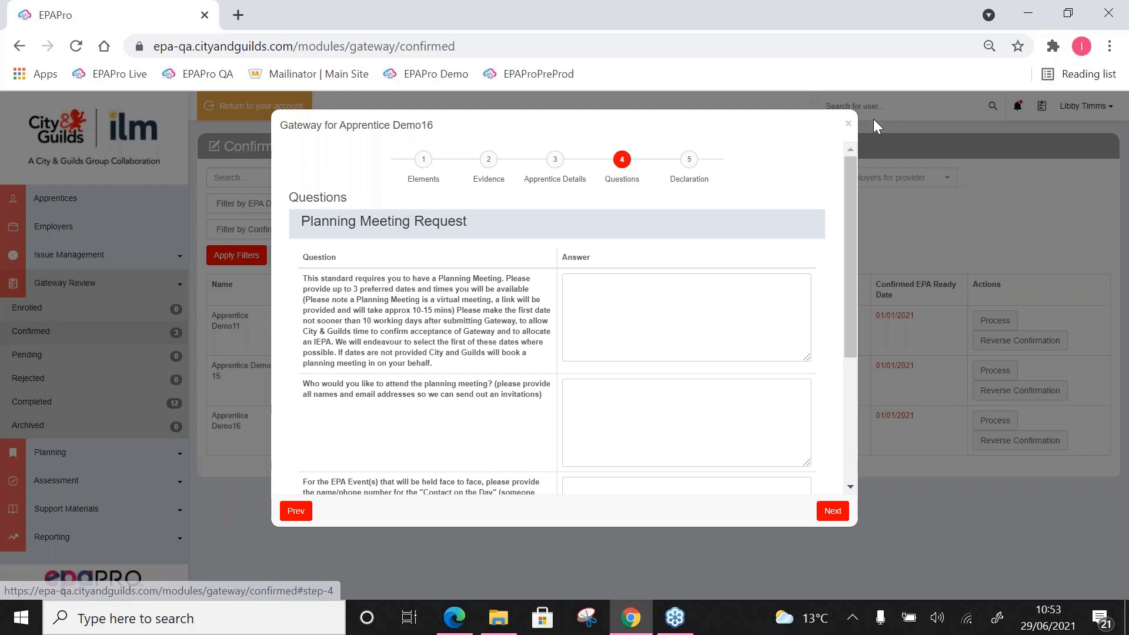
click(849, 122)
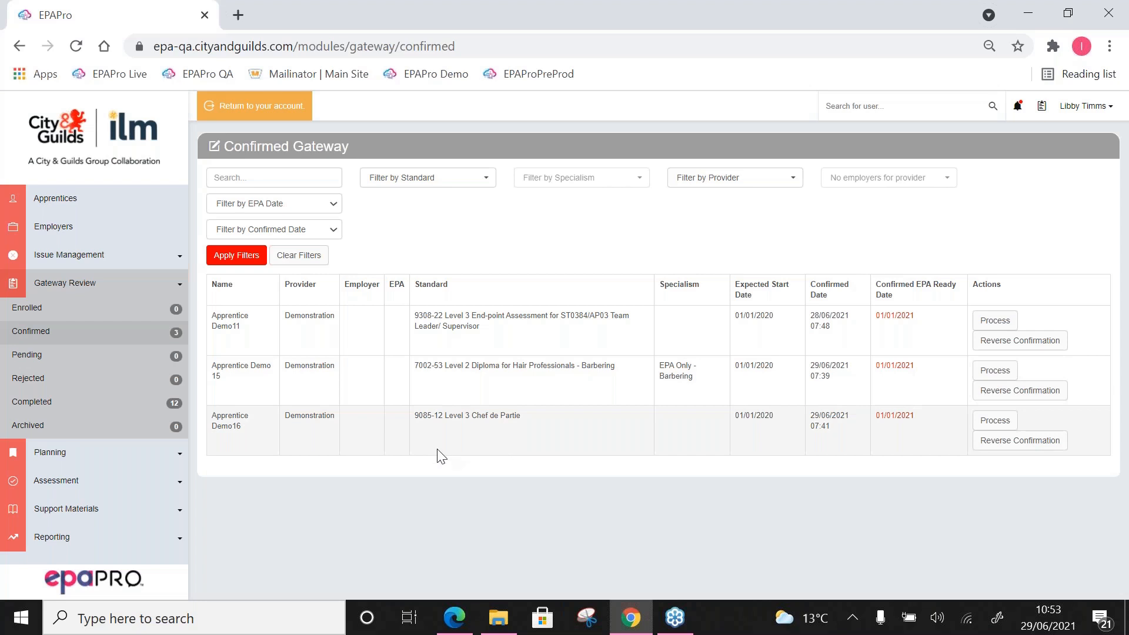
Step: Open the planning area's assessment bookings to show the apprentices available for booking
click(83, 464)
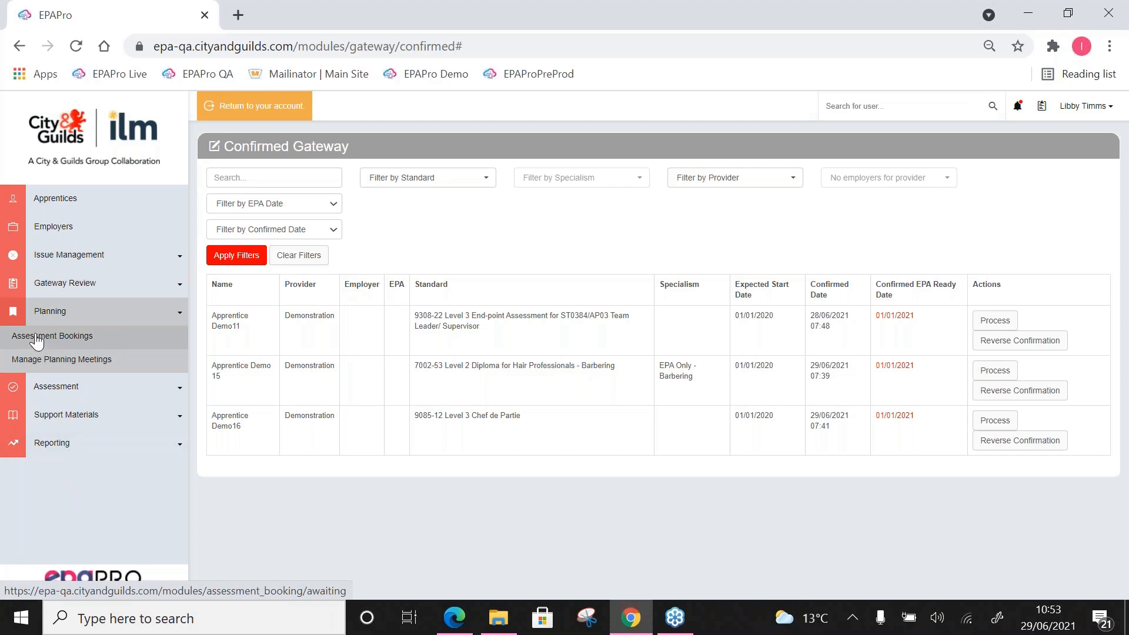
click(106, 343)
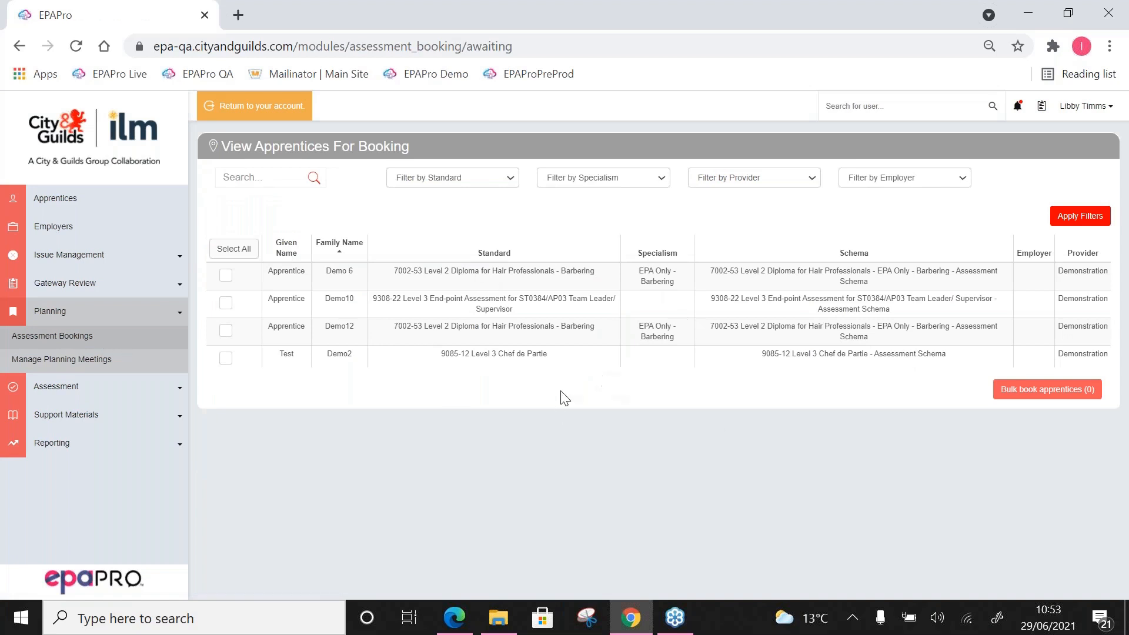
Step: Start a bulk booking for the 9085-12 Chef de Partie apprentice with components 9085-701 Culinary Challenge, 9085-702 Practical Observation and 9085-703 Professional Discussion
click(226, 358)
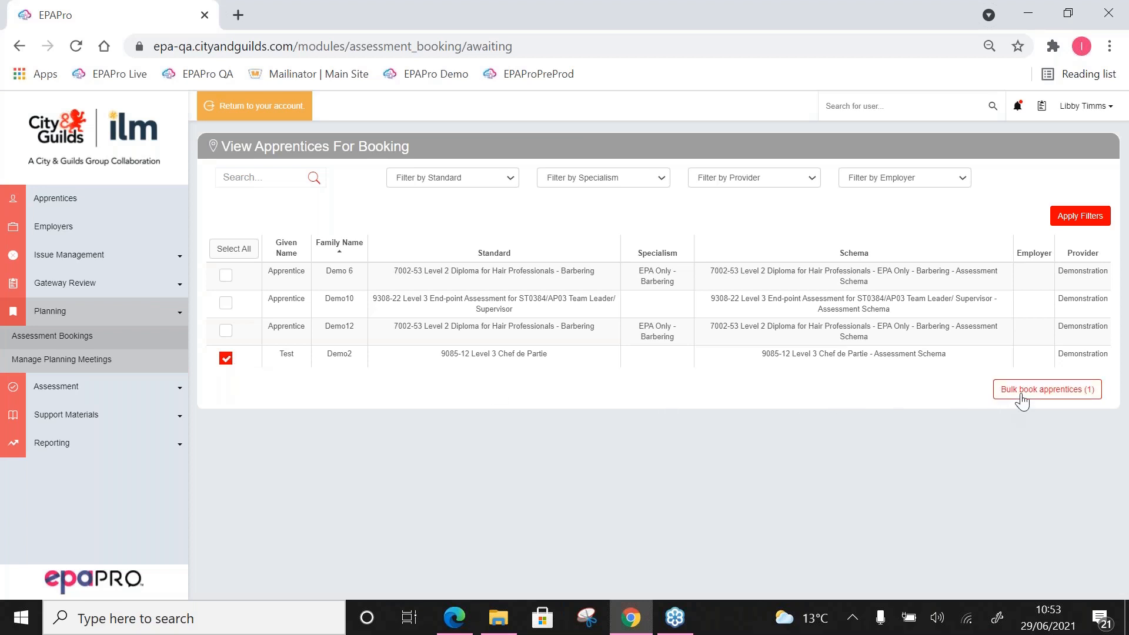
click(1004, 405)
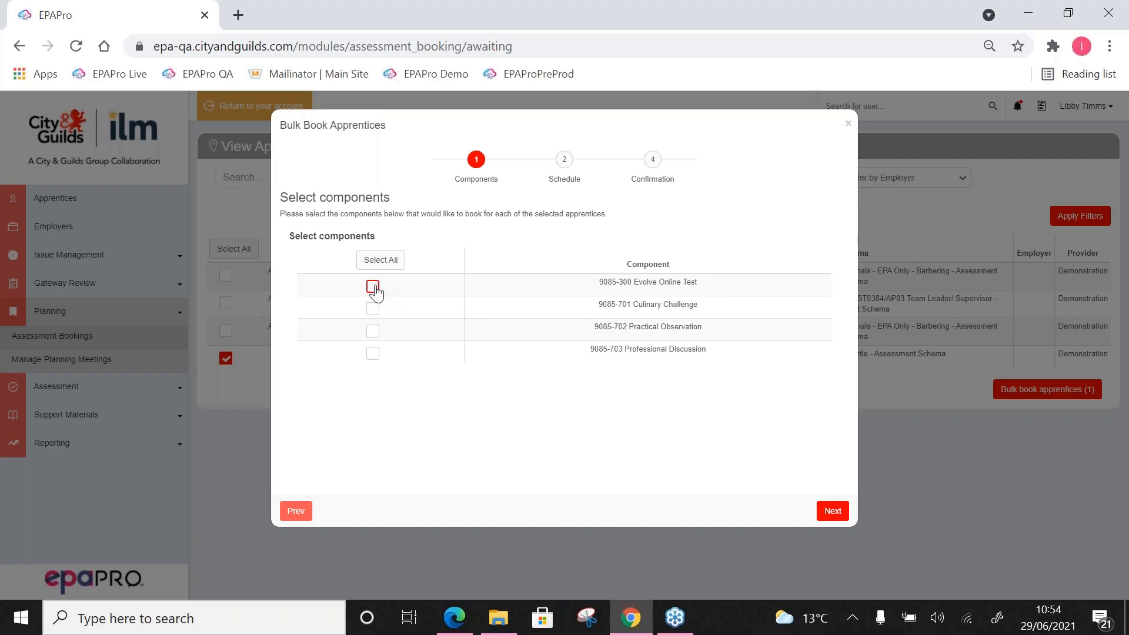
click(373, 308)
click(373, 331)
click(373, 353)
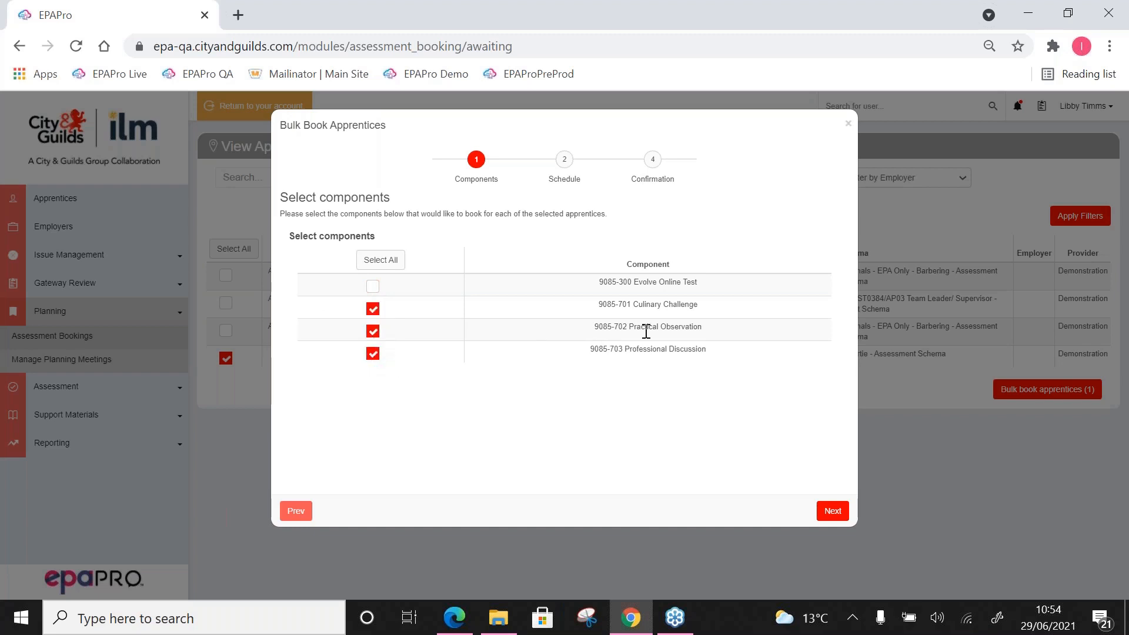
Step: Go to the booking's Schedule stage and bring up the week of Jul 11 – 17, 2021
click(564, 160)
scroll(598, 214, down, 2)
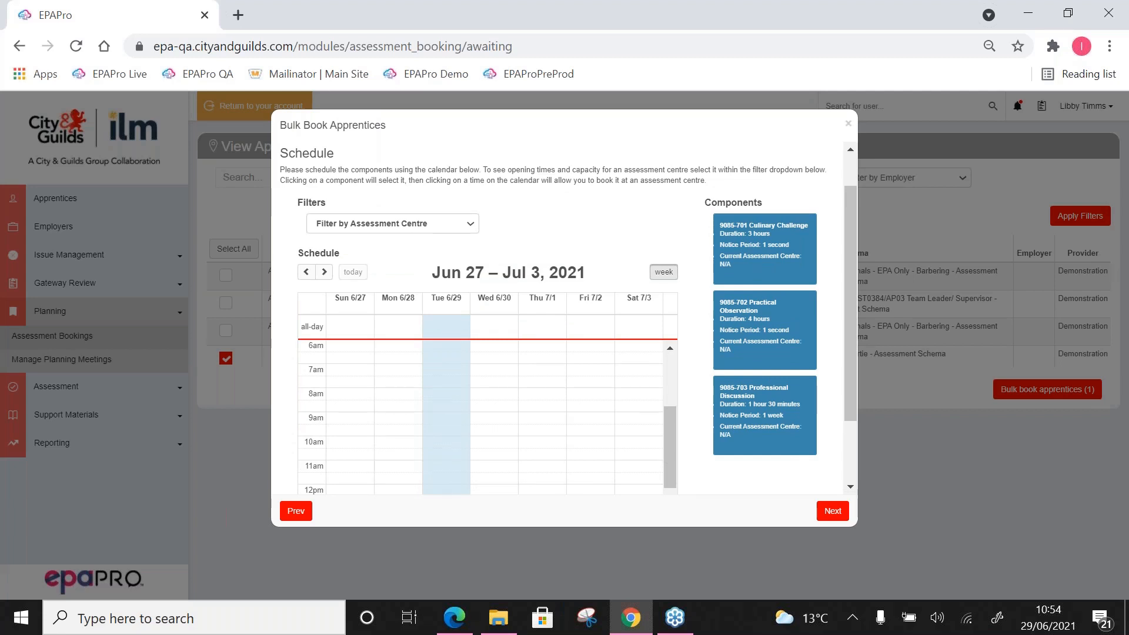
scroll(564, 317, down, 1)
scroll(618, 201, down, 3)
scroll(608, 177, up, 4)
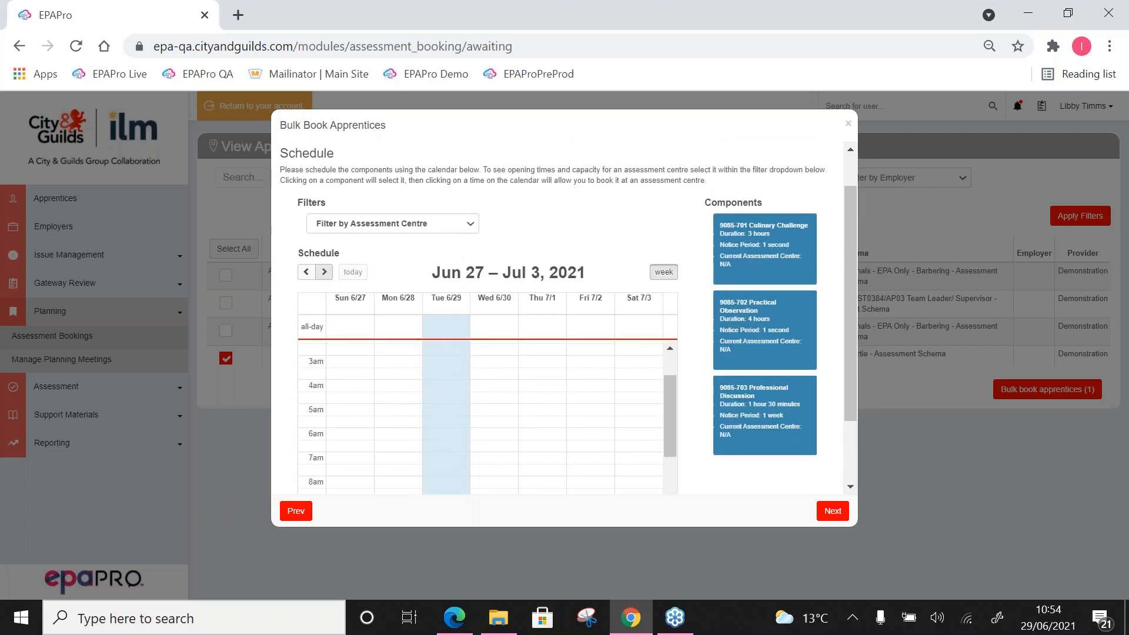
click(328, 273)
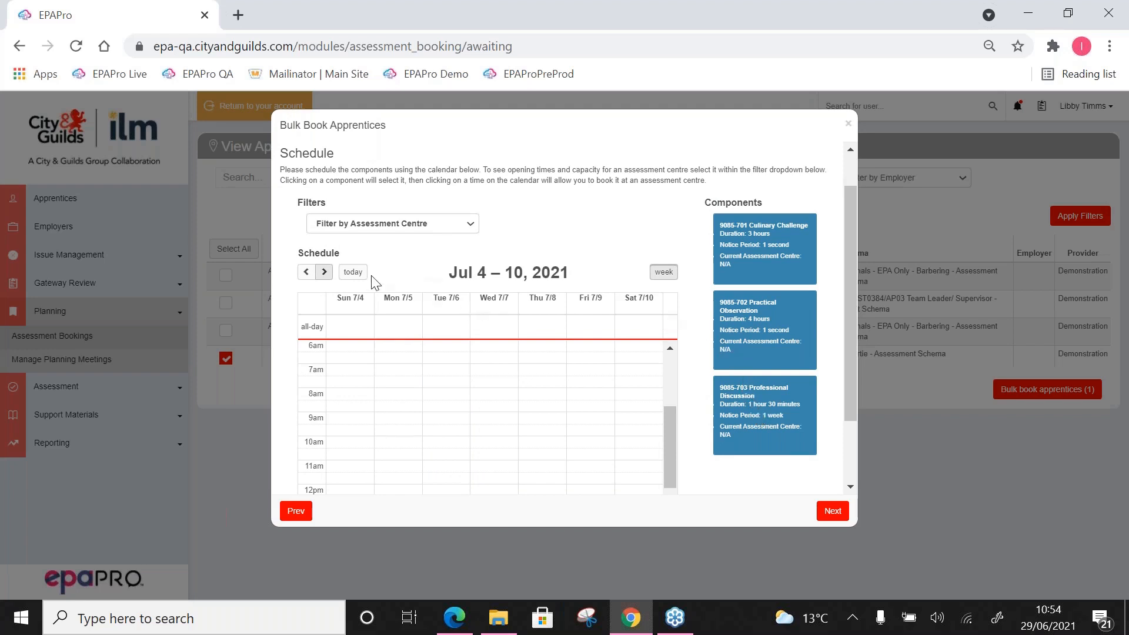
click(324, 272)
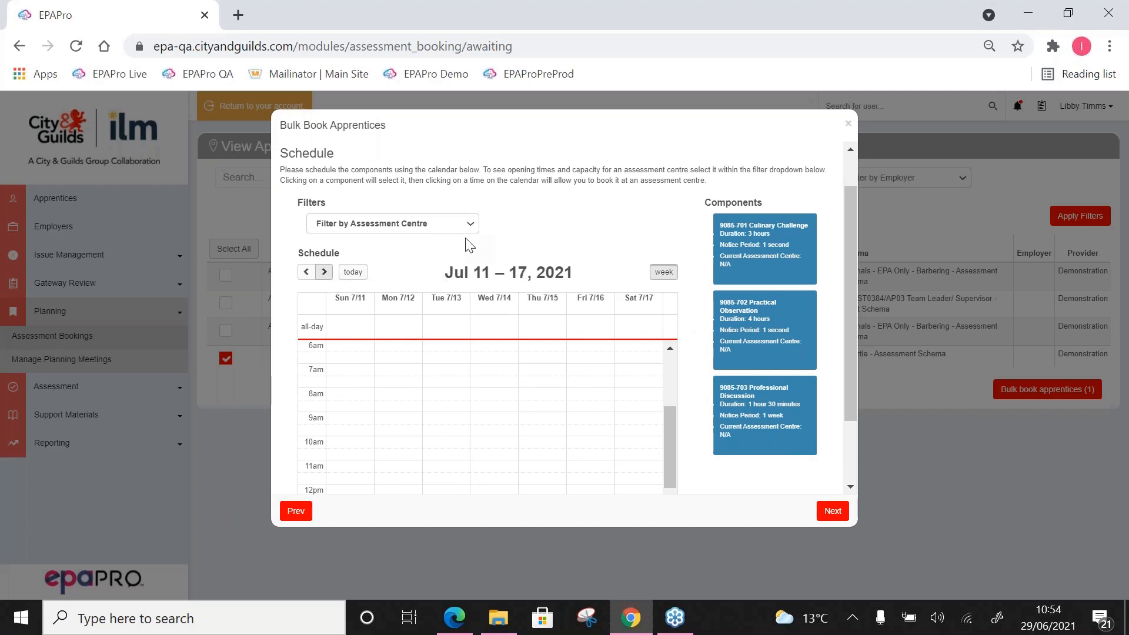
Step: Schedule 9085-701 for Tue 7/13 11:00–2:00, 9085-702 for Wed 7/14 10:30–2:30 and 9085-703 for Thu 7/15 11:00–12:30, with assessment centre None
scroll(521, 216, down, 2)
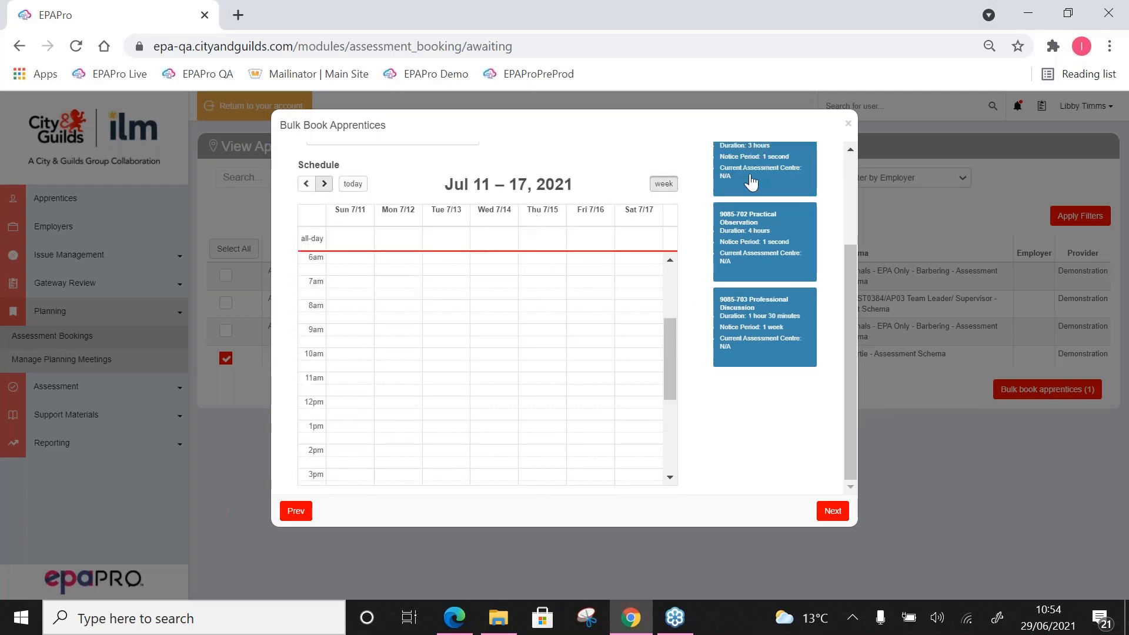
drag(751, 182, 484, 354)
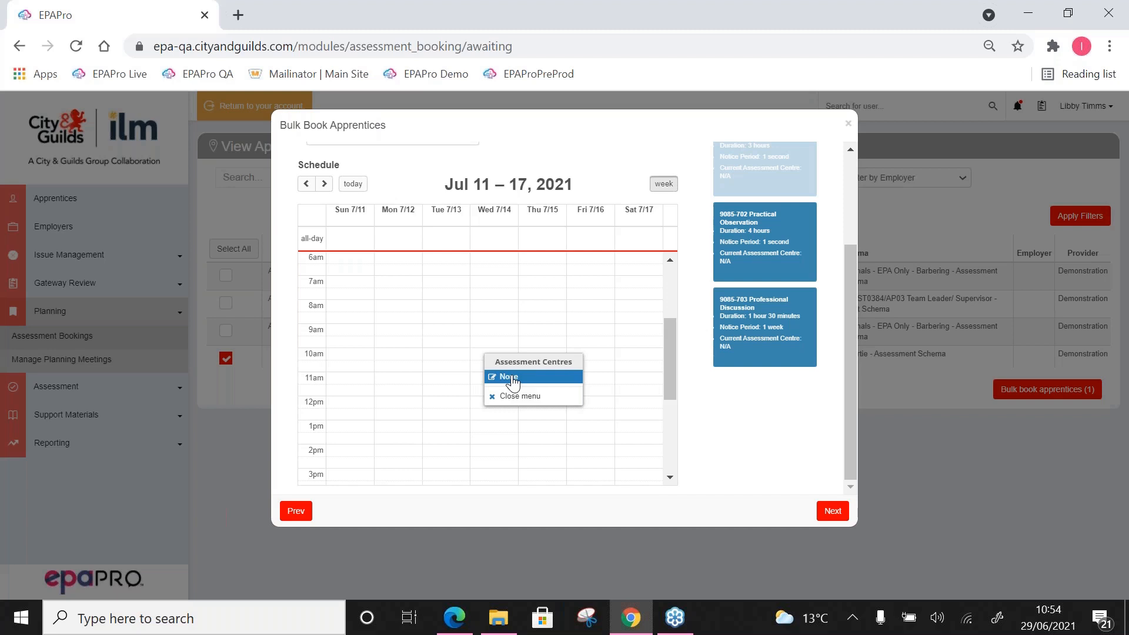
click(513, 379)
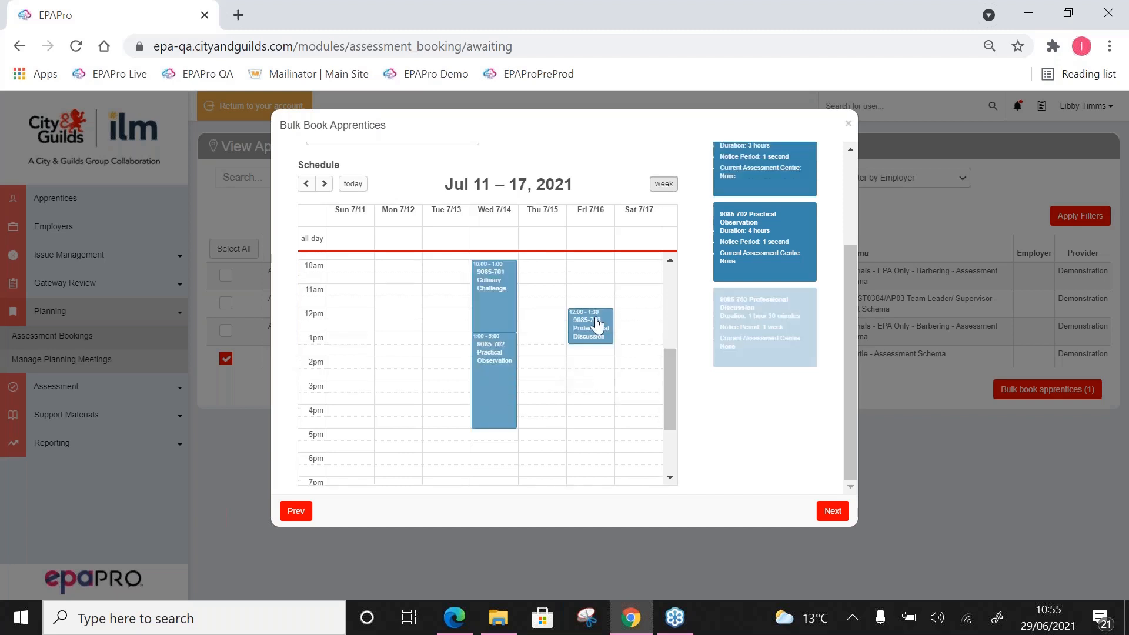
drag(597, 326, 544, 323)
drag(490, 294, 442, 318)
drag(495, 357, 519, 287)
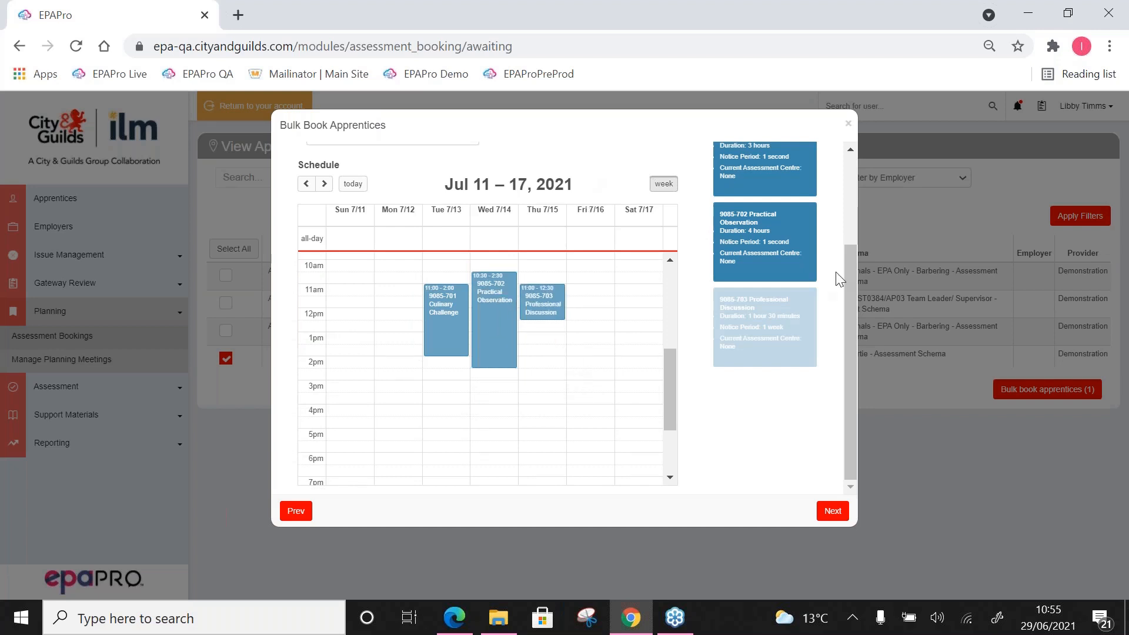
Step: Book the Chef de Partie apprentice at the Confirmation stage, and close the bulk booking window
drag(852, 276, 847, 203)
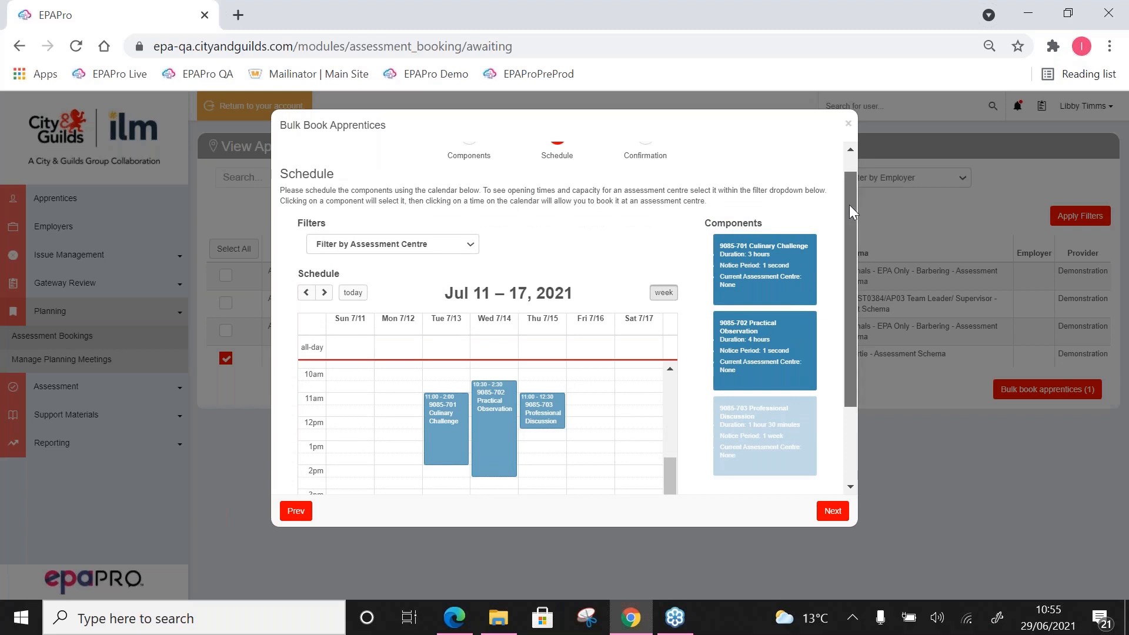
click(645, 160)
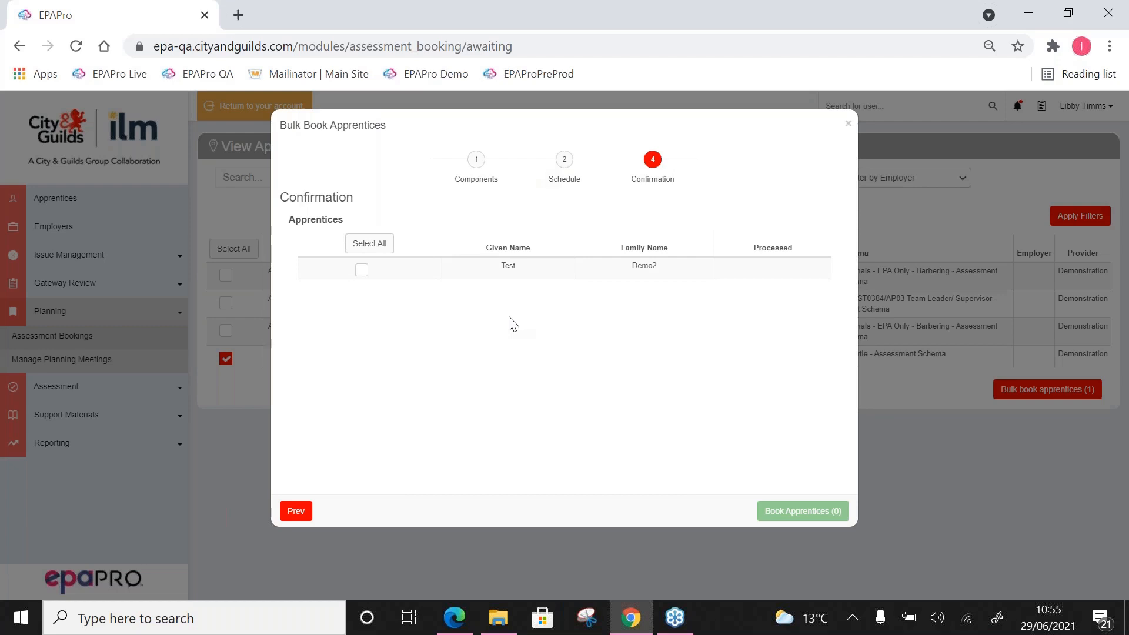
click(369, 243)
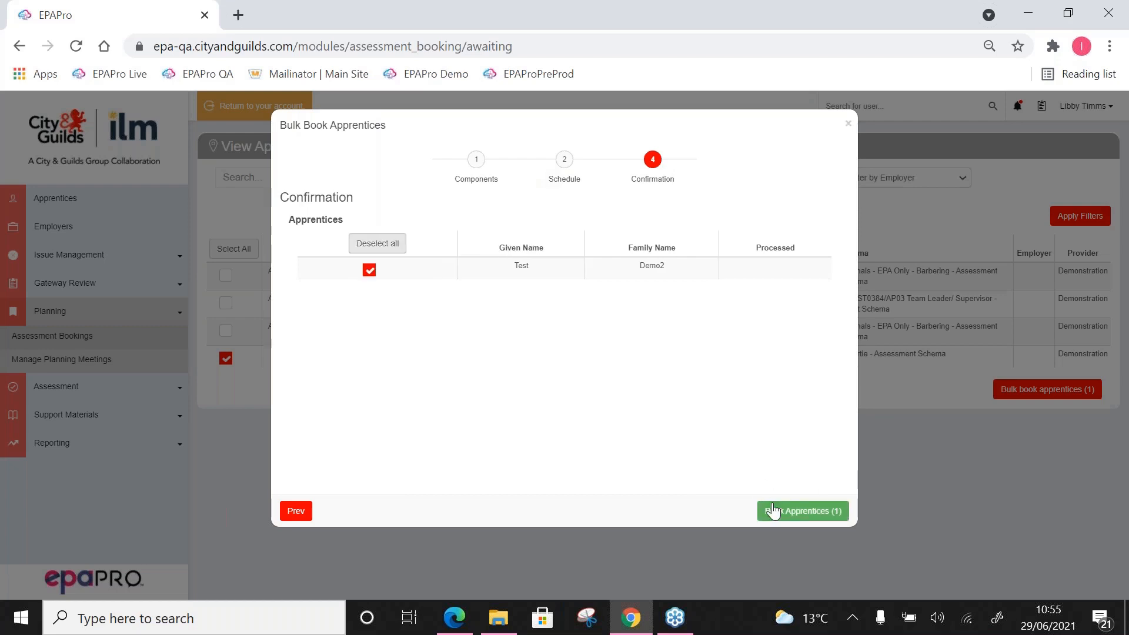
click(777, 514)
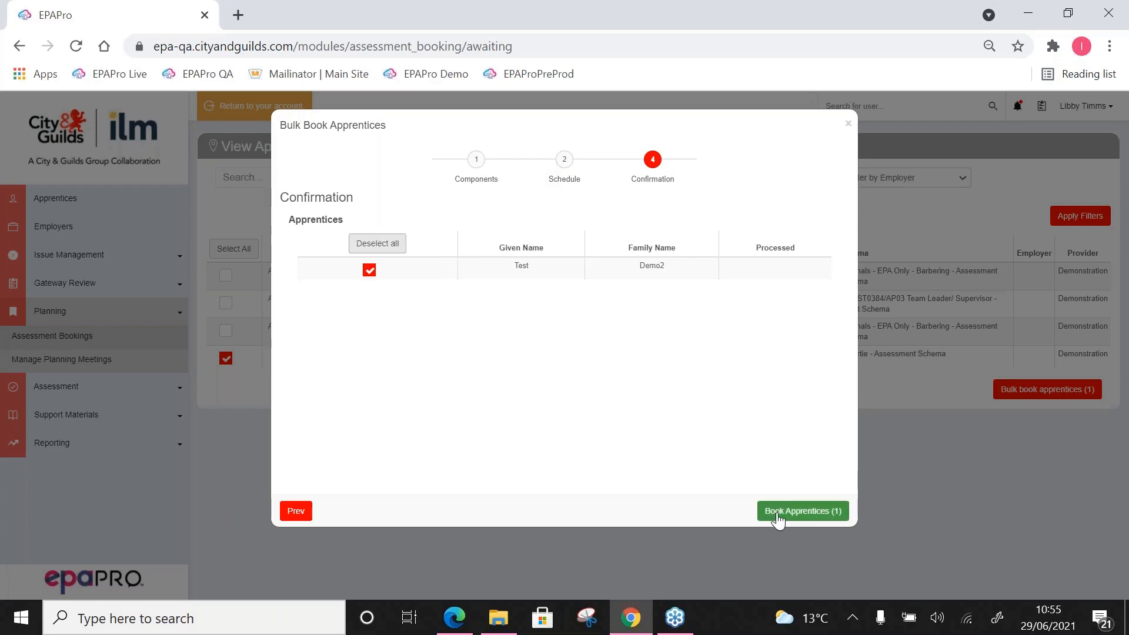
click(775, 517)
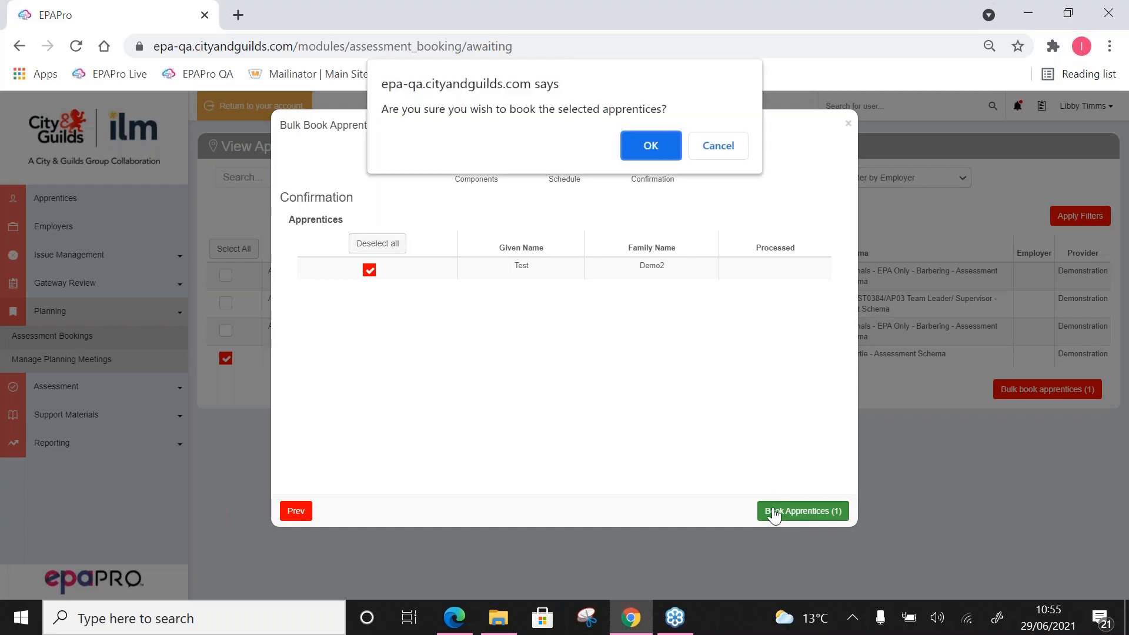
click(650, 146)
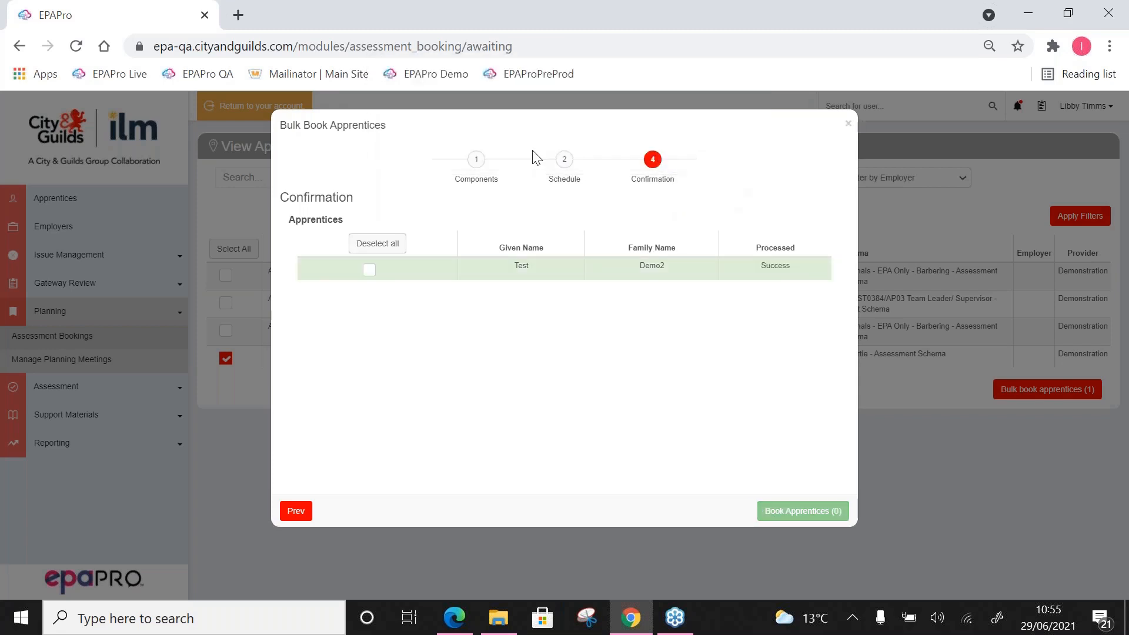
click(849, 125)
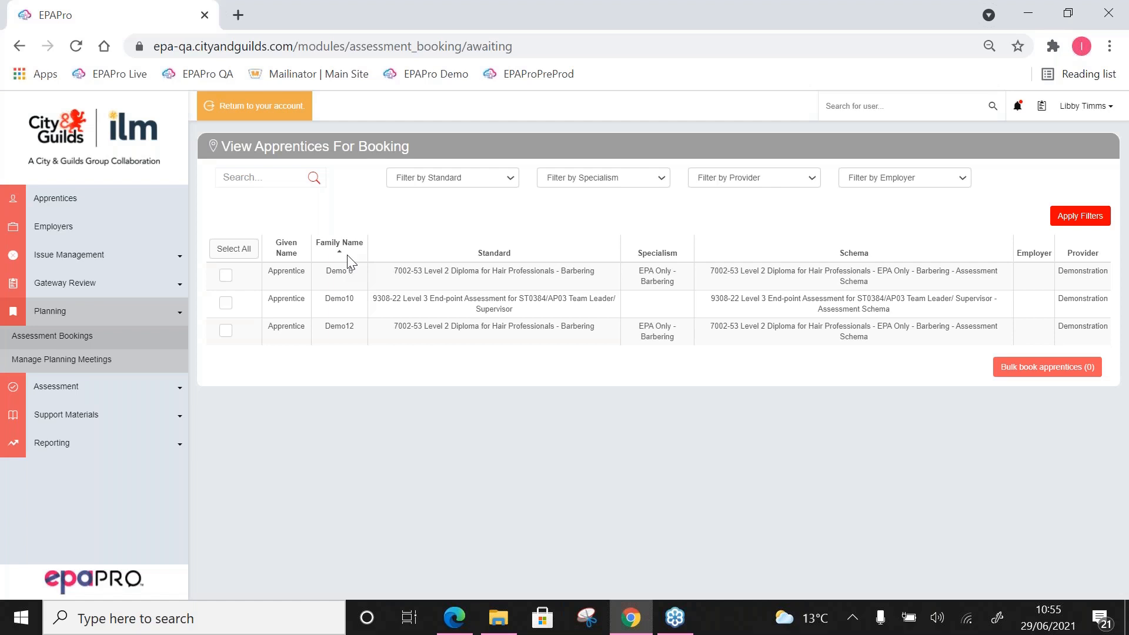
Step: Open the notifications to review the booking and gateway approval messages, and close them
click(1017, 108)
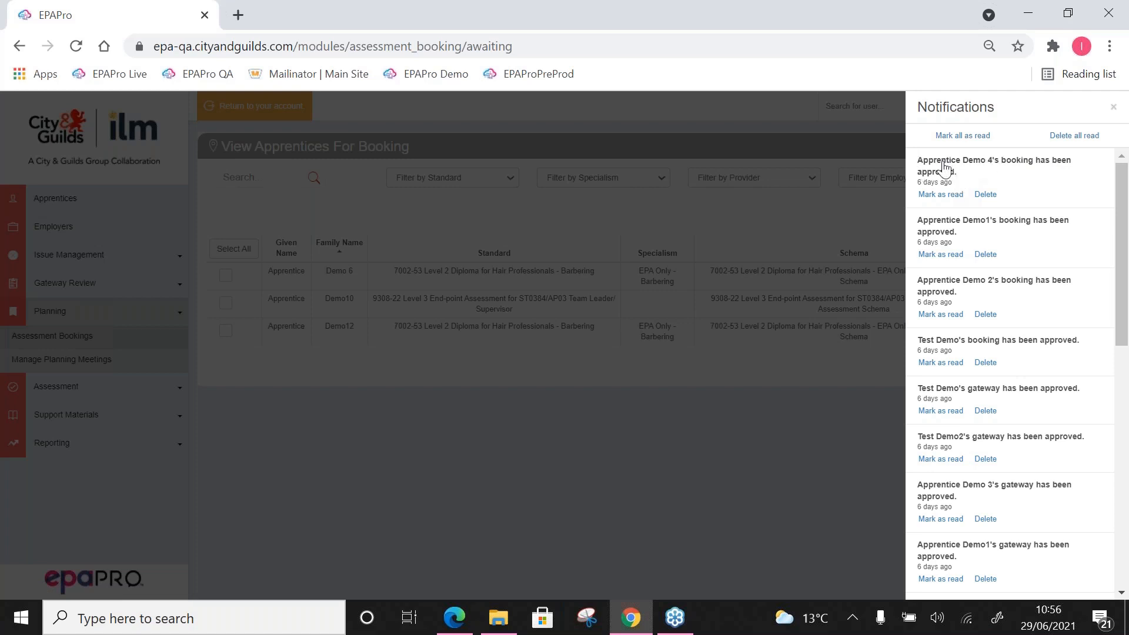
click(831, 207)
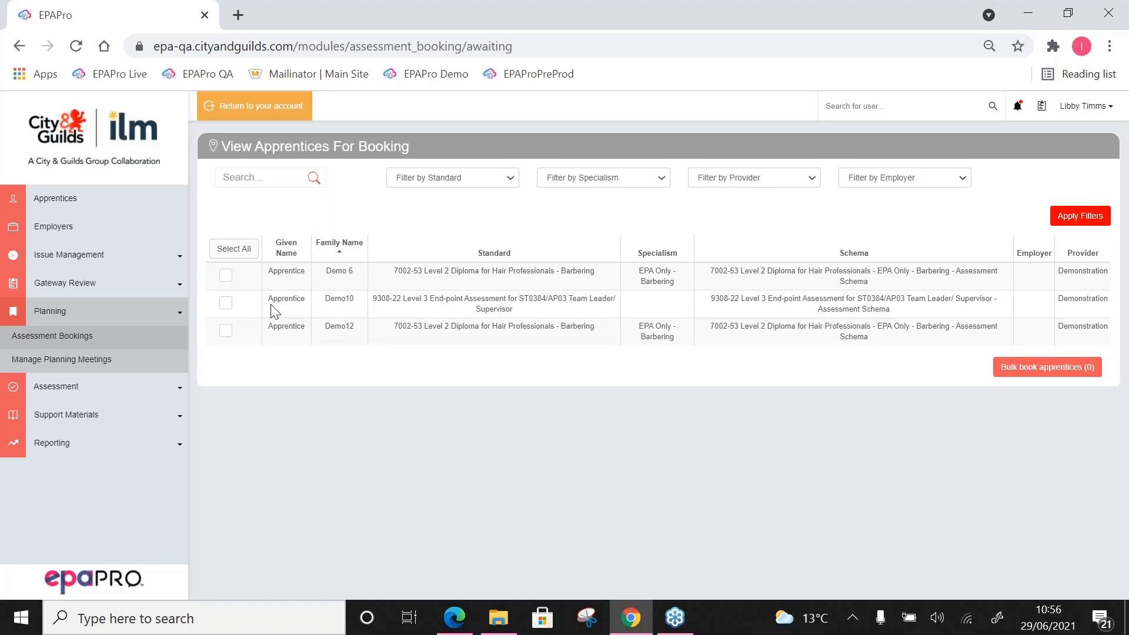
Step: Start a bulk booking for the 9308-22 Team Leader/Supervisor apprentice and include both components, 9308-704 and 9308-703
click(226, 303)
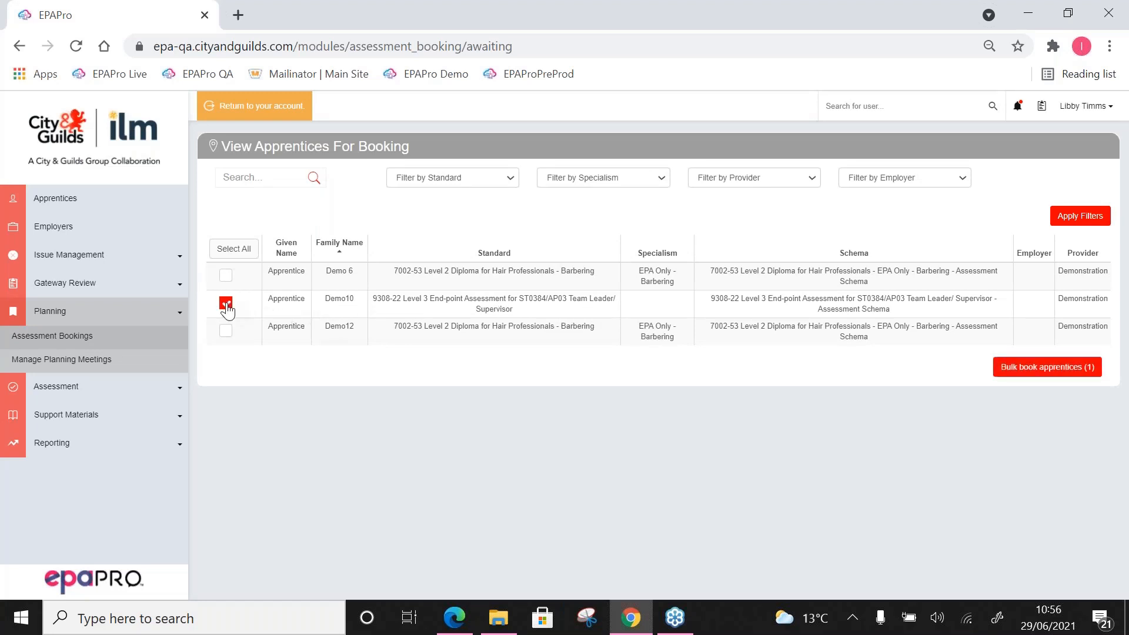
click(1010, 374)
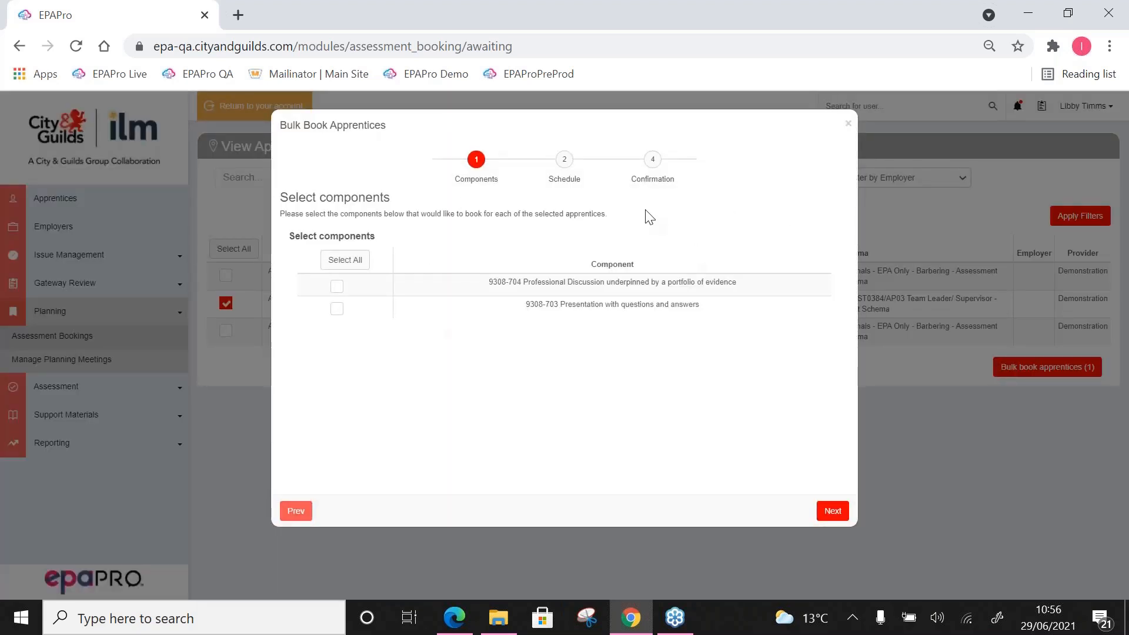
click(355, 259)
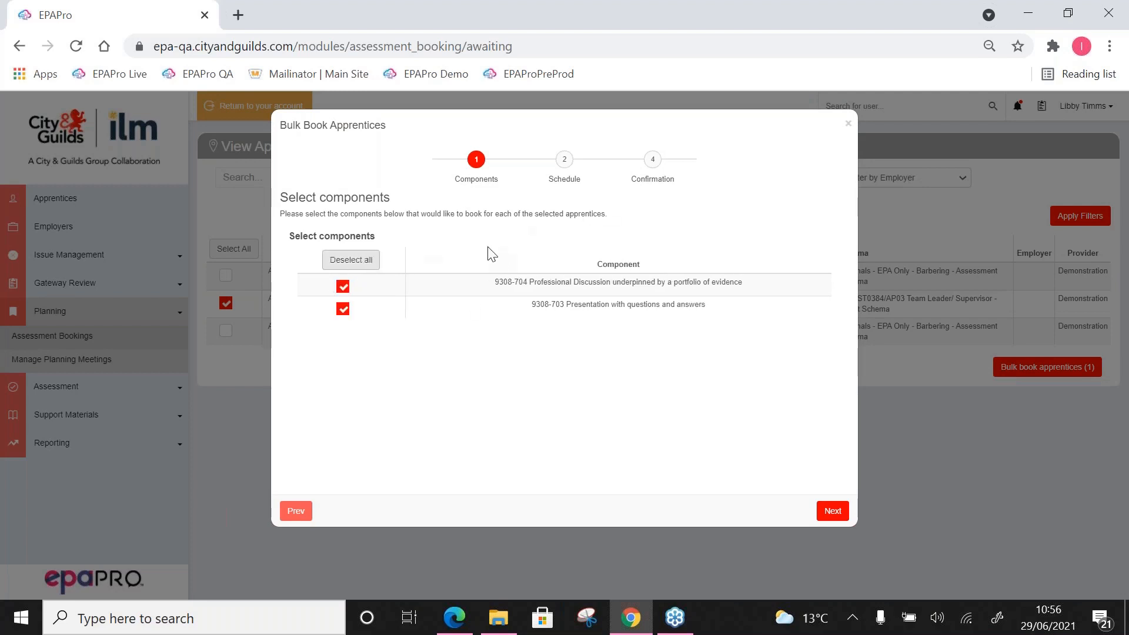
Step: Schedule 9308-704 for Tue Jul 13, 2021 at 9:30–10:30 and 9308-703 at 10:30–11:20 the same day, with assessment centre None
click(565, 161)
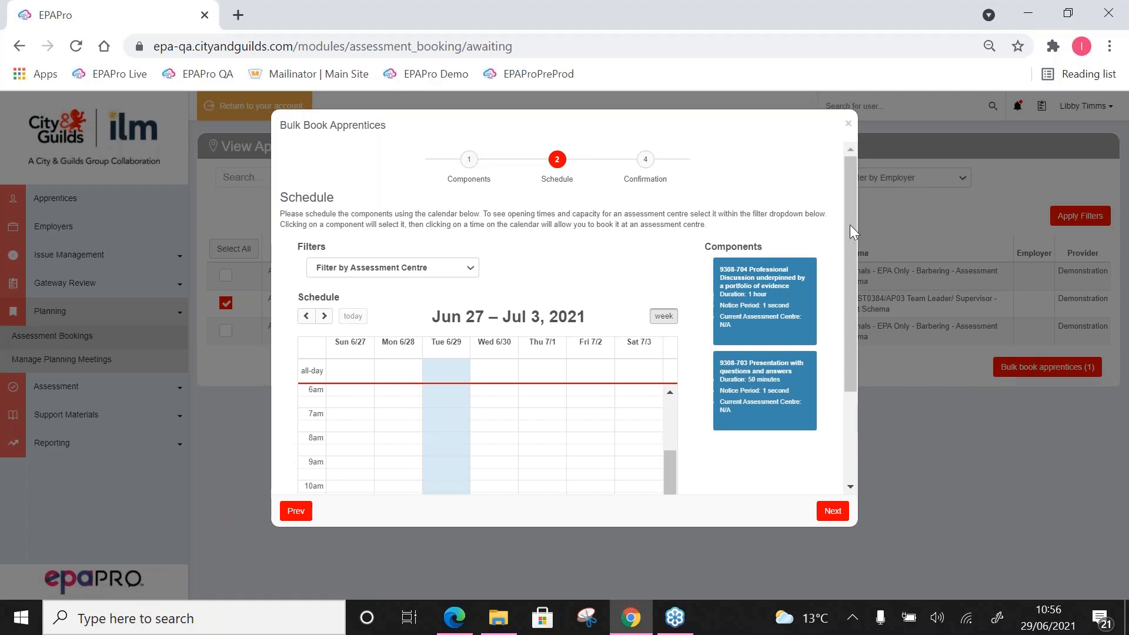
drag(850, 224, 850, 260)
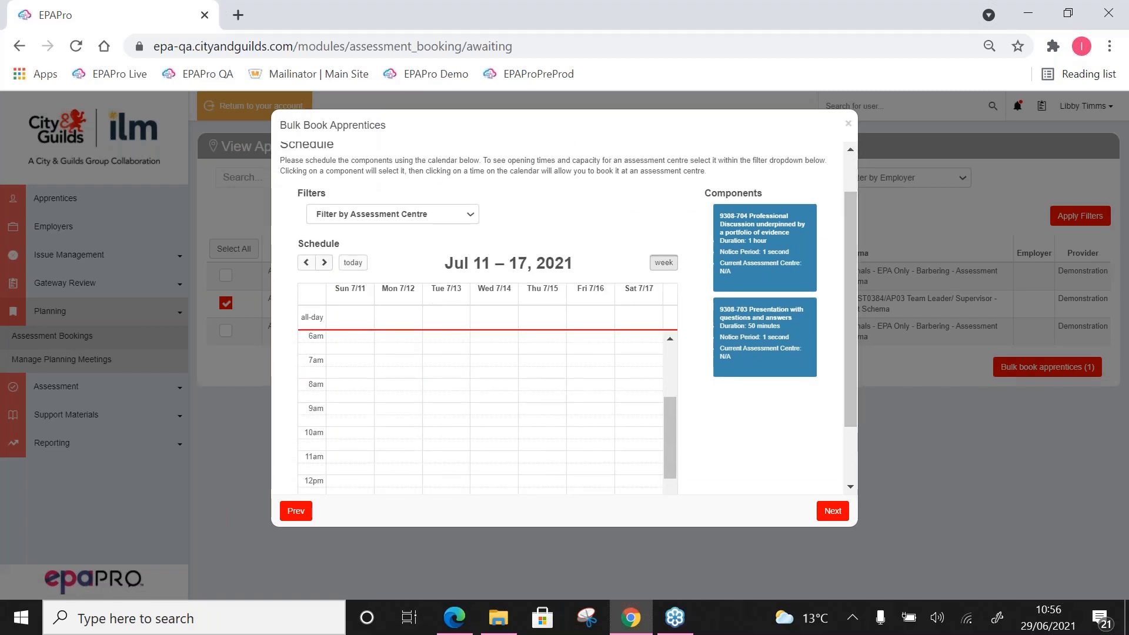
click(765, 248)
click(453, 427)
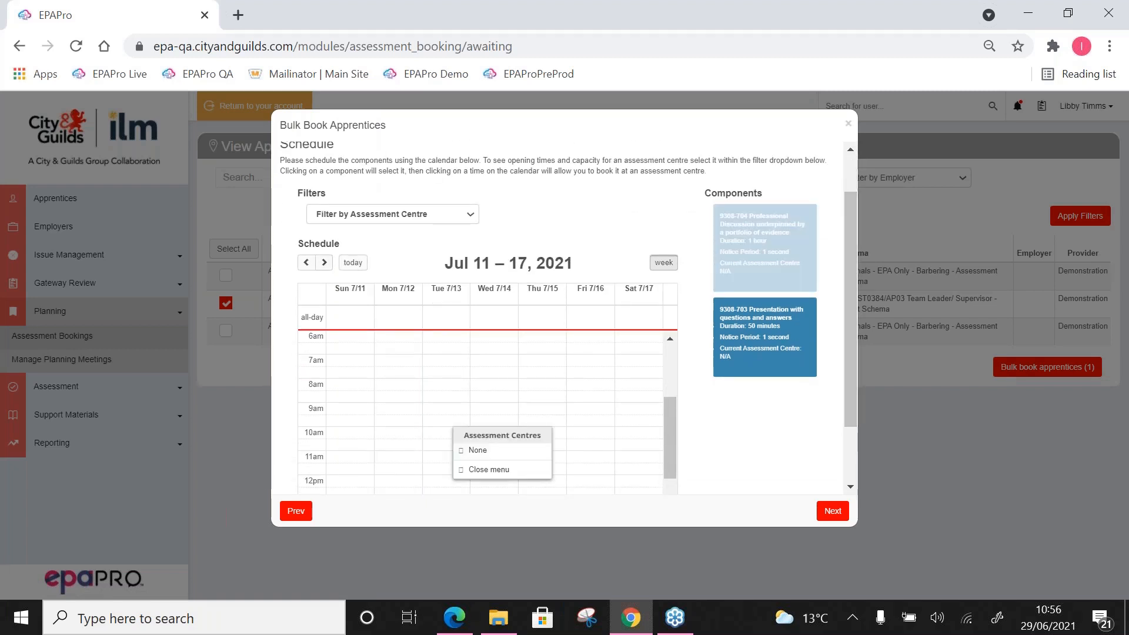
click(477, 450)
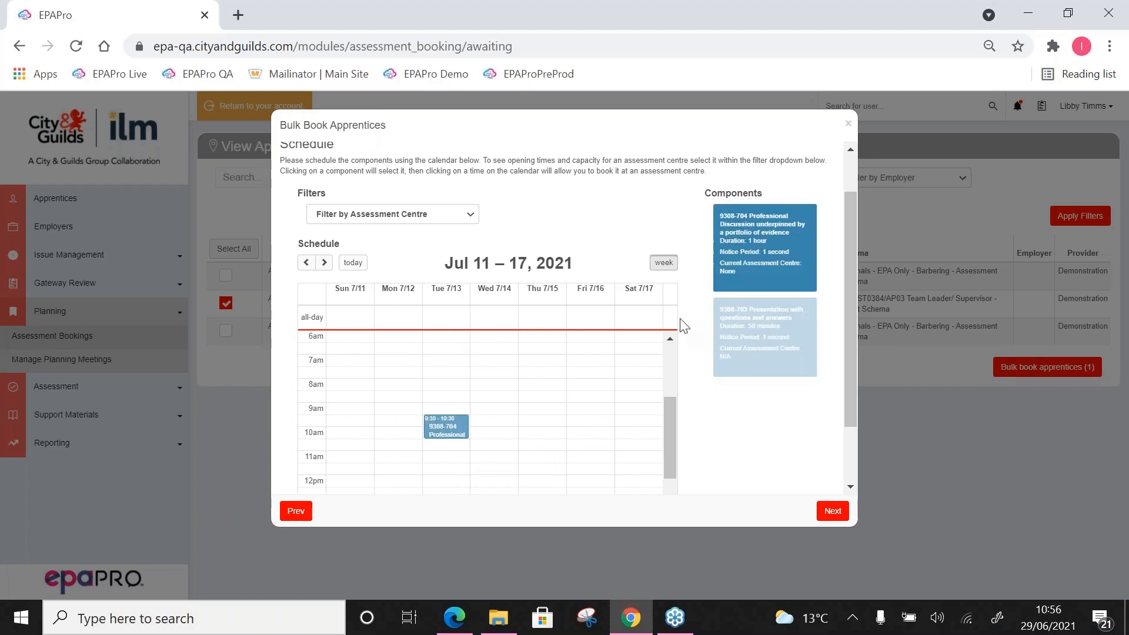
click(458, 448)
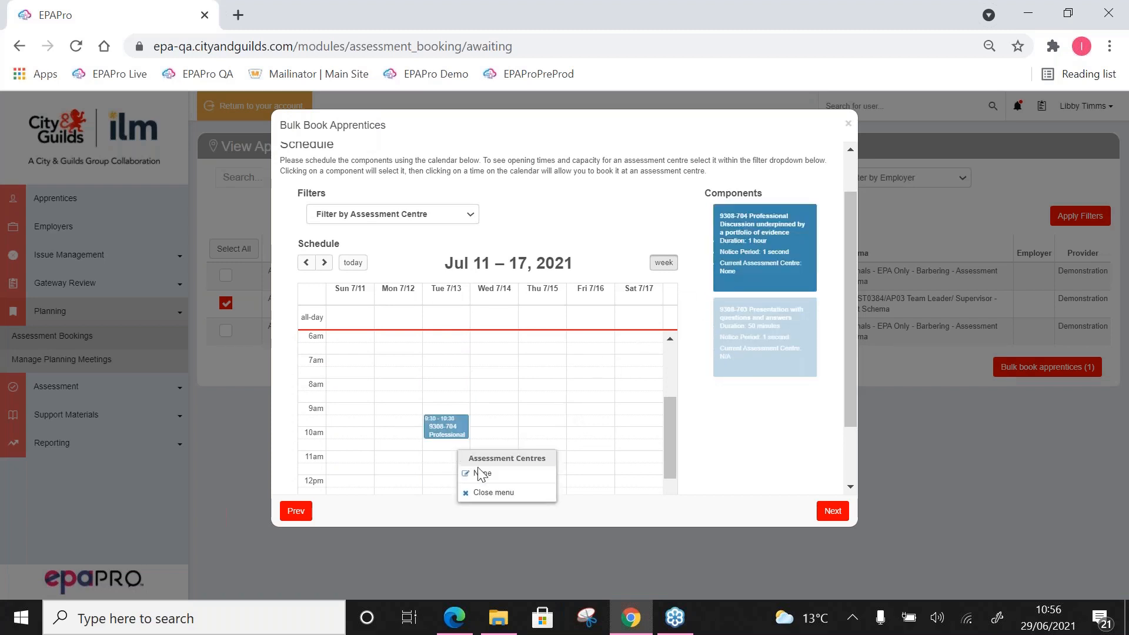
click(479, 471)
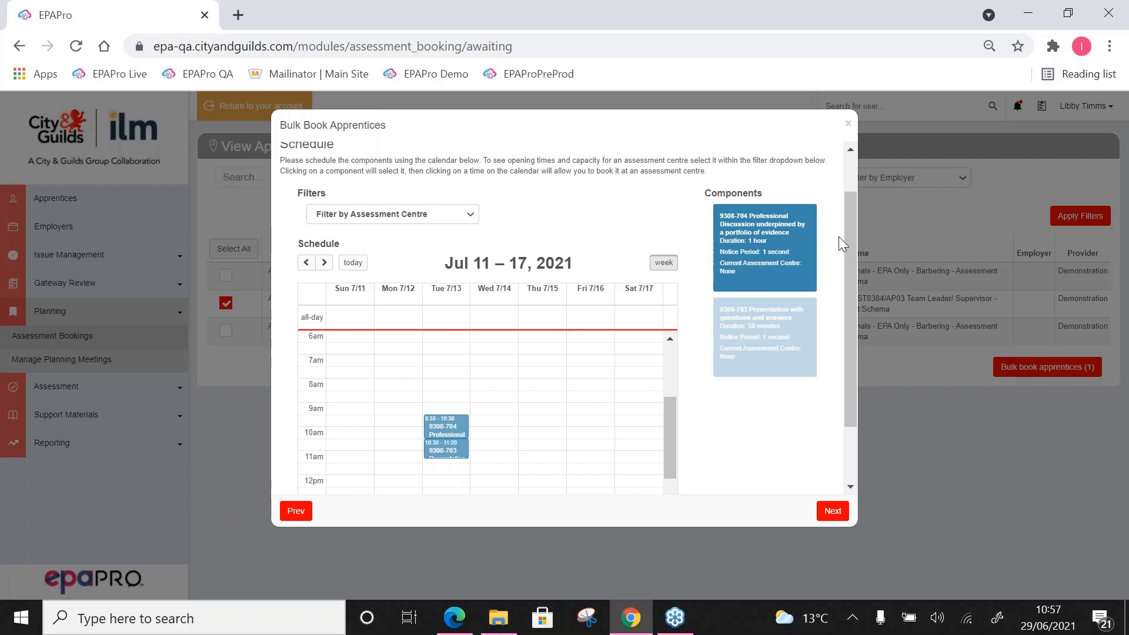
Step: Select the Team Leader/Supervisor apprentice at the Confirmation stage and book the scheduled assessments
drag(848, 240, 854, 190)
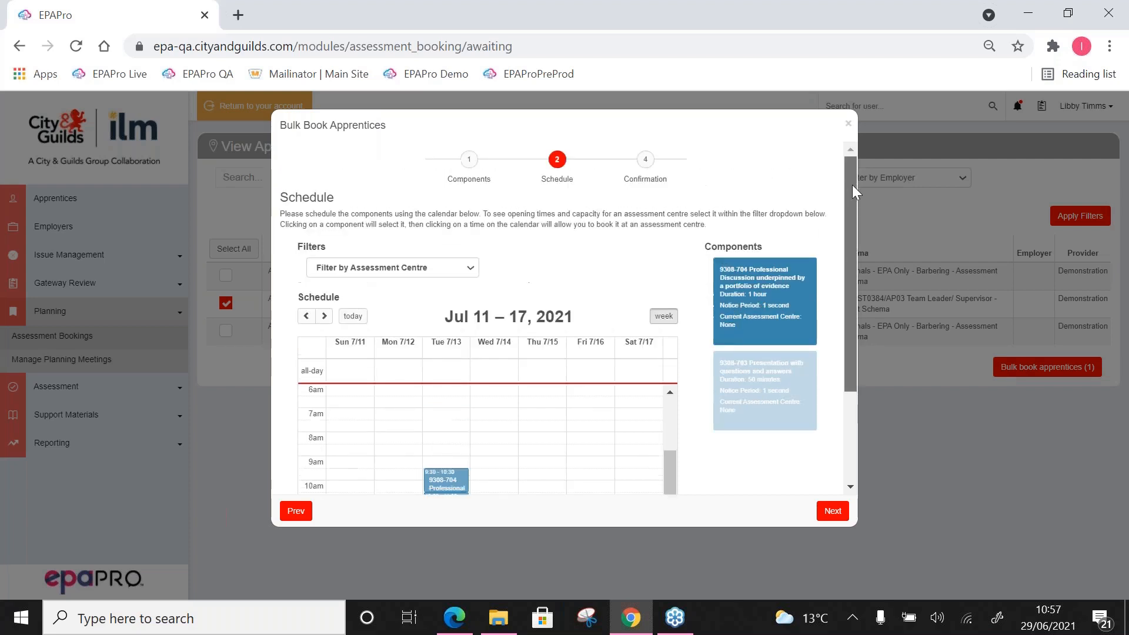
click(645, 159)
click(370, 245)
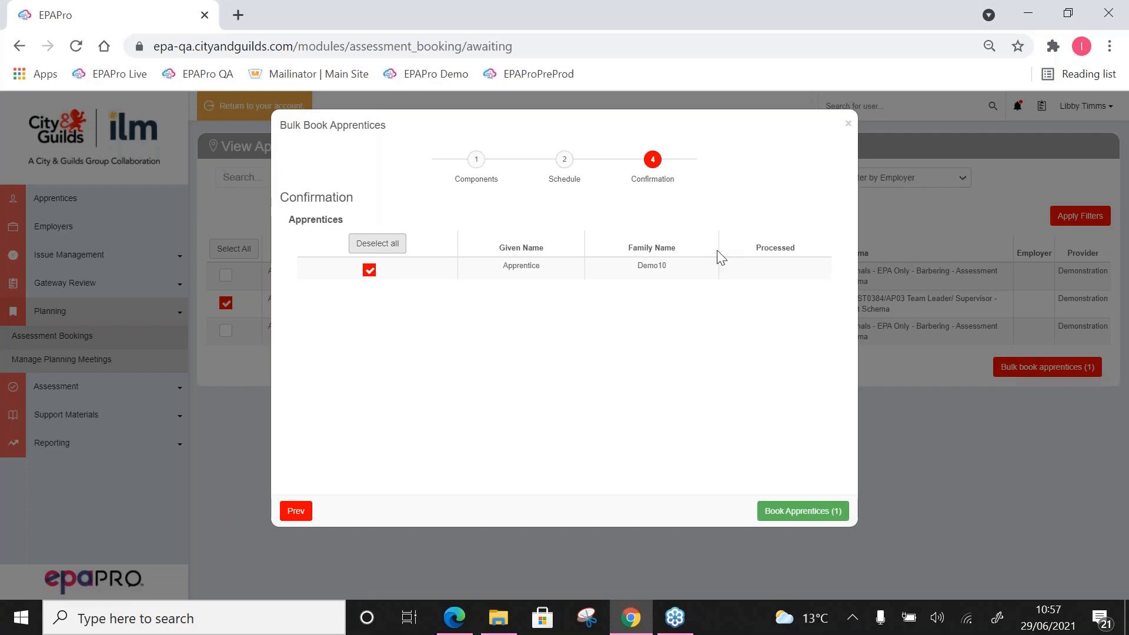
click(775, 512)
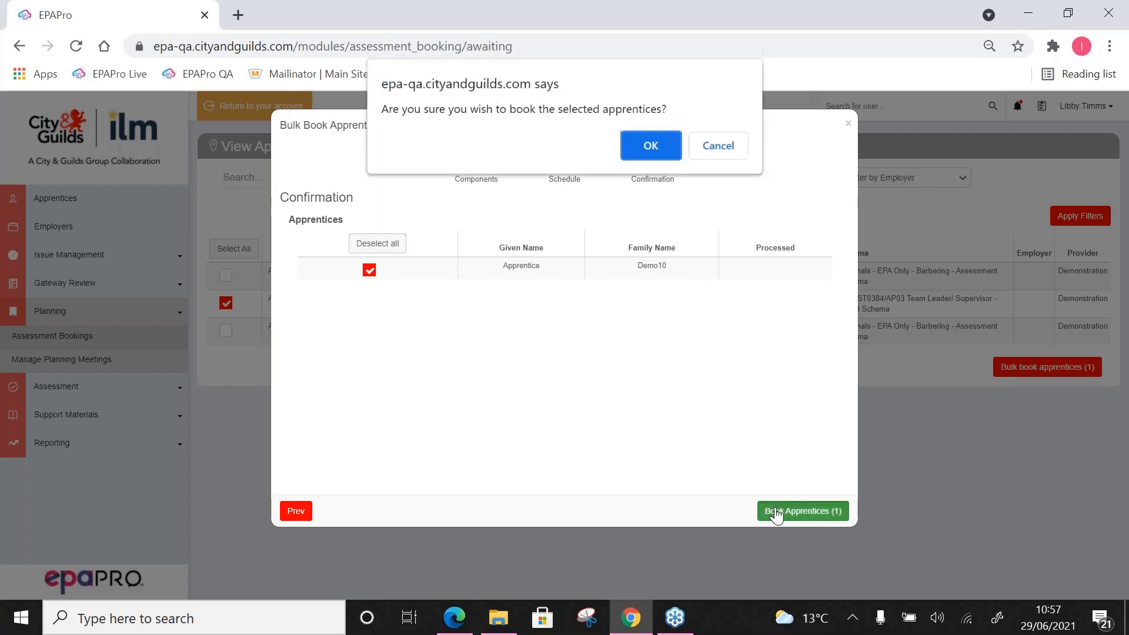
click(644, 143)
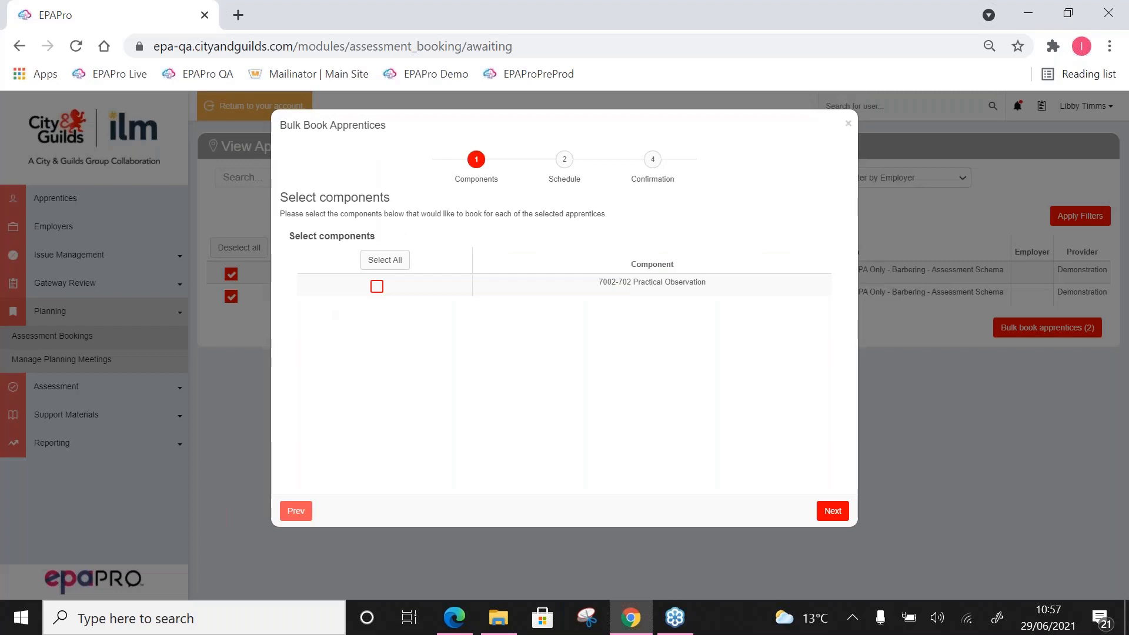
Step: Bulk book the 7002-702 Practical Observation for both Barbering apprentices in the week of Jul 4–10, 2021, and close the booking dialog
click(376, 287)
click(565, 159)
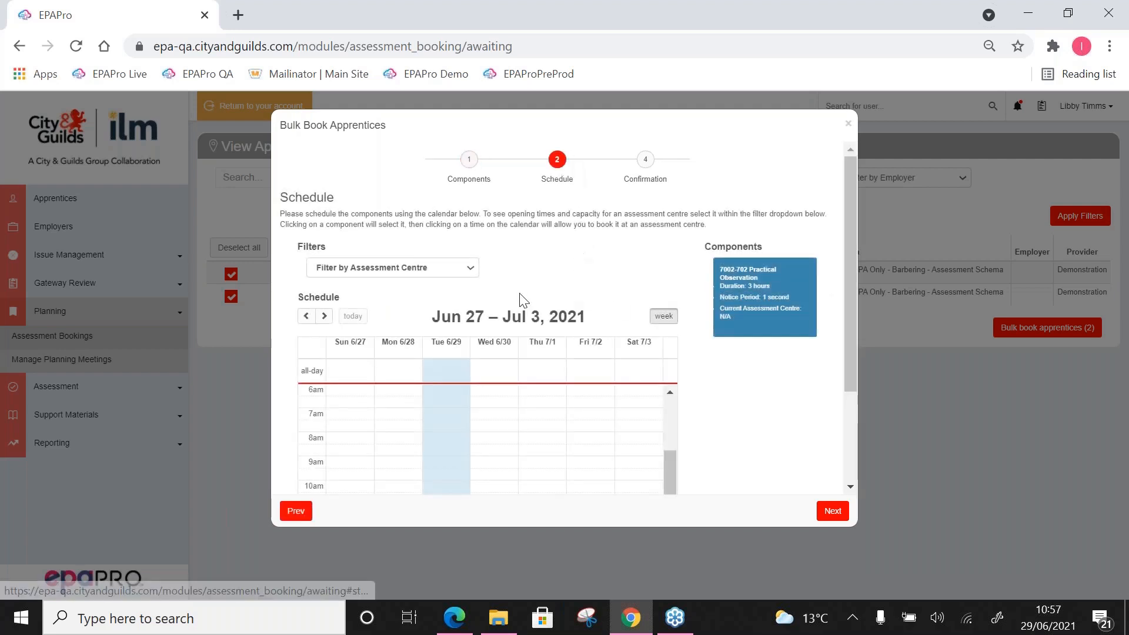
click(324, 316)
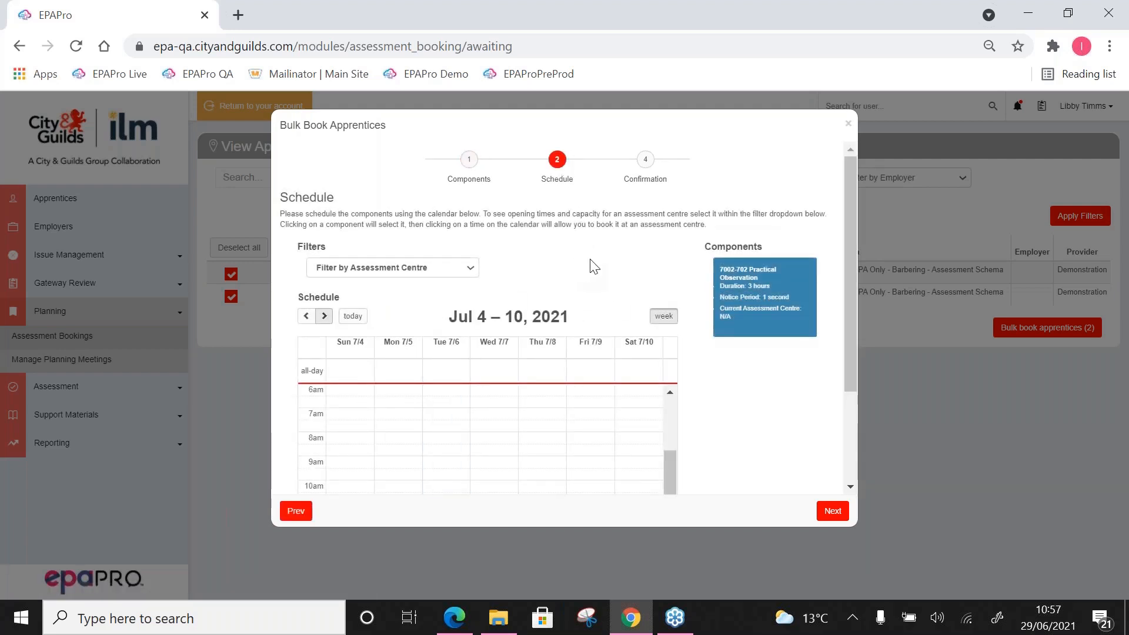
scroll(595, 265, down, 3)
click(751, 188)
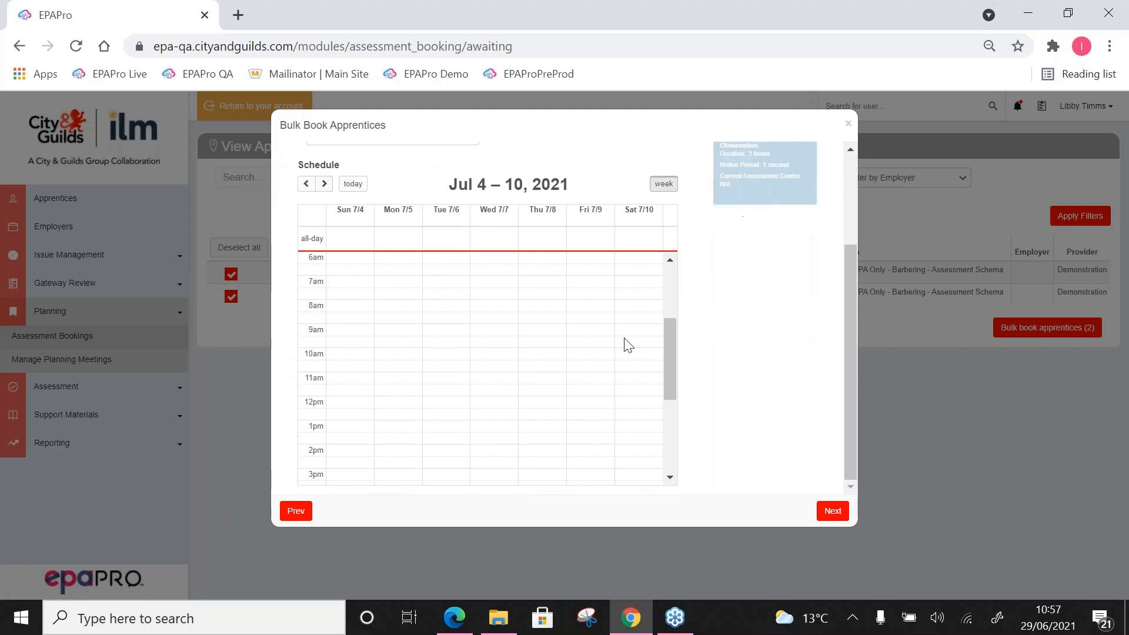
click(572, 367)
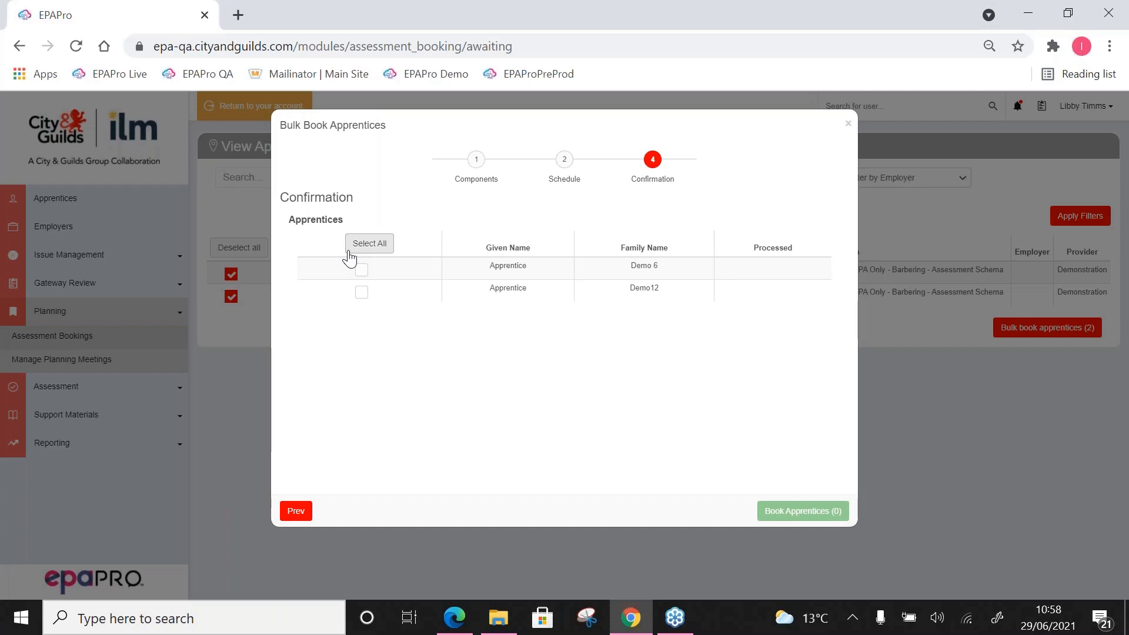
click(849, 124)
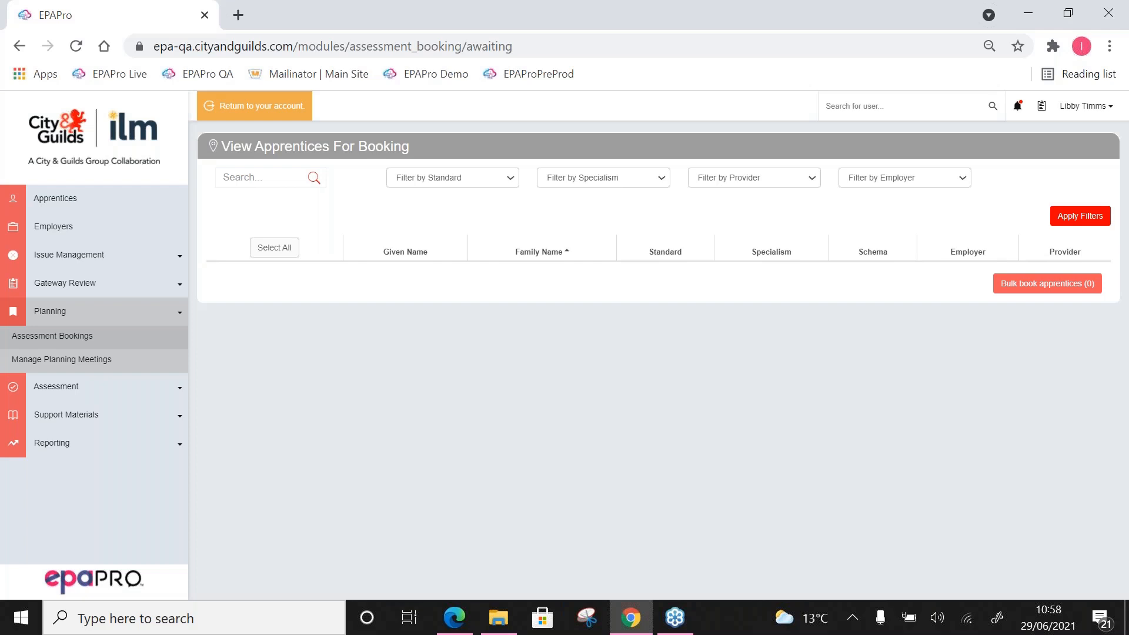
Step: Open the assessment profile of the first apprentice in Assessment Progress and review the alerts, programme checklist and components
click(39, 395)
click(45, 369)
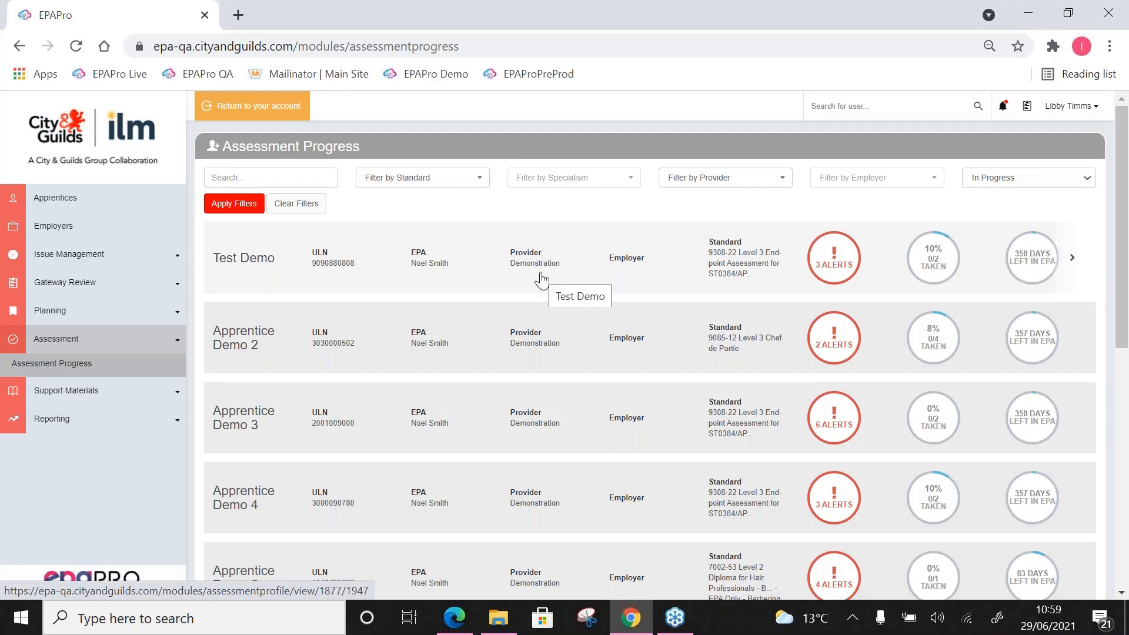
click(541, 280)
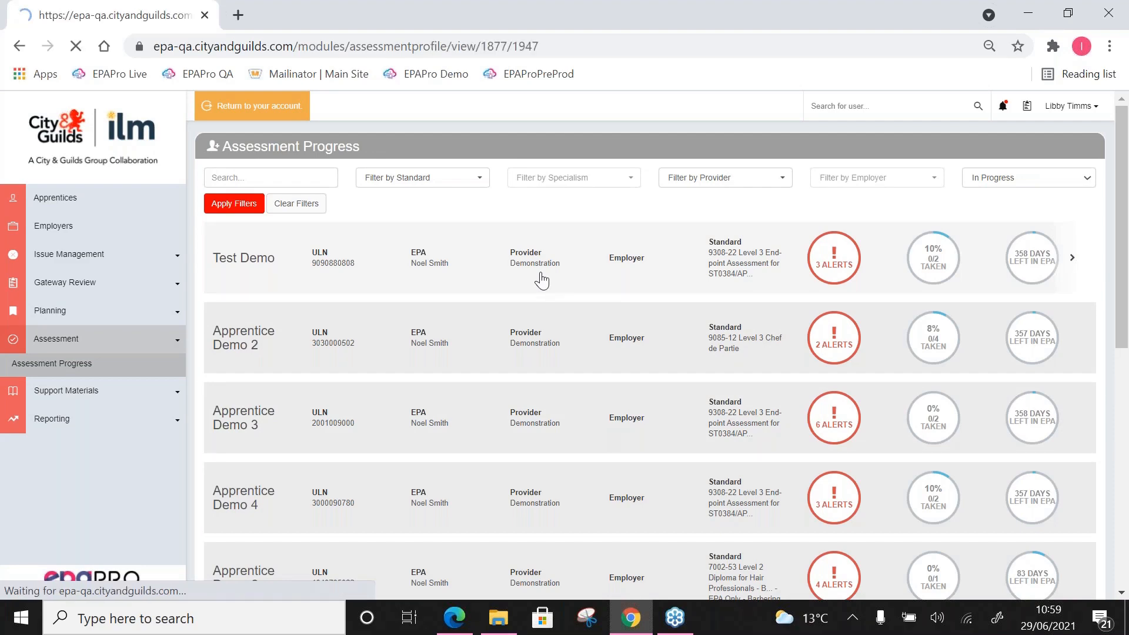
scroll(542, 281, down, 1)
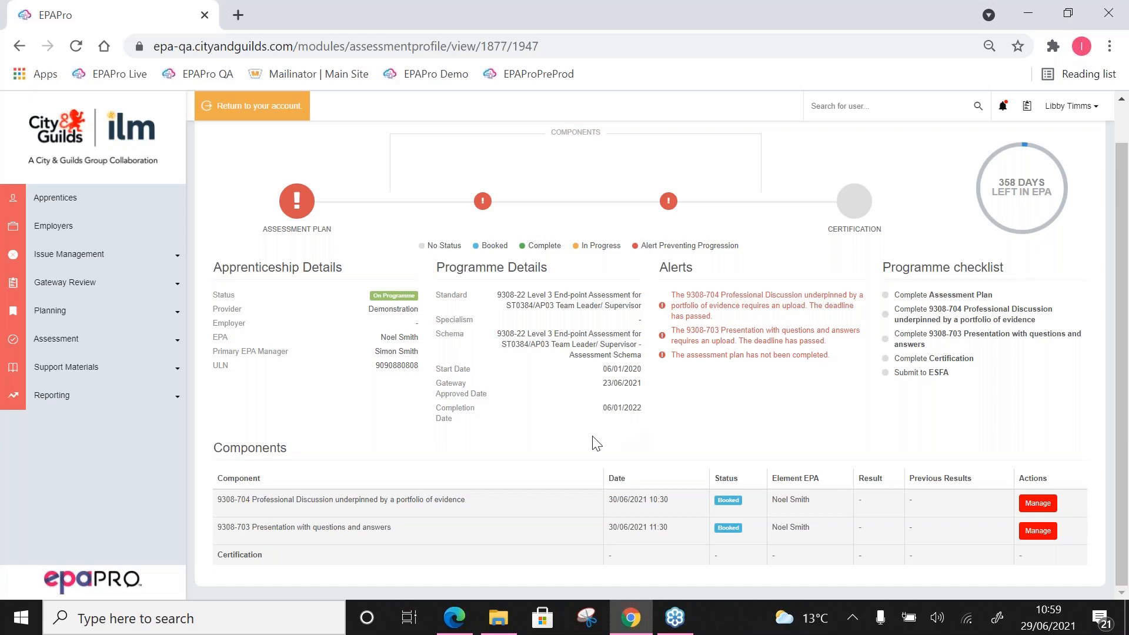
Step: View the assessment plan of the first apprentice under Manage Planning Meetings, and return to the meetings list
click(89, 308)
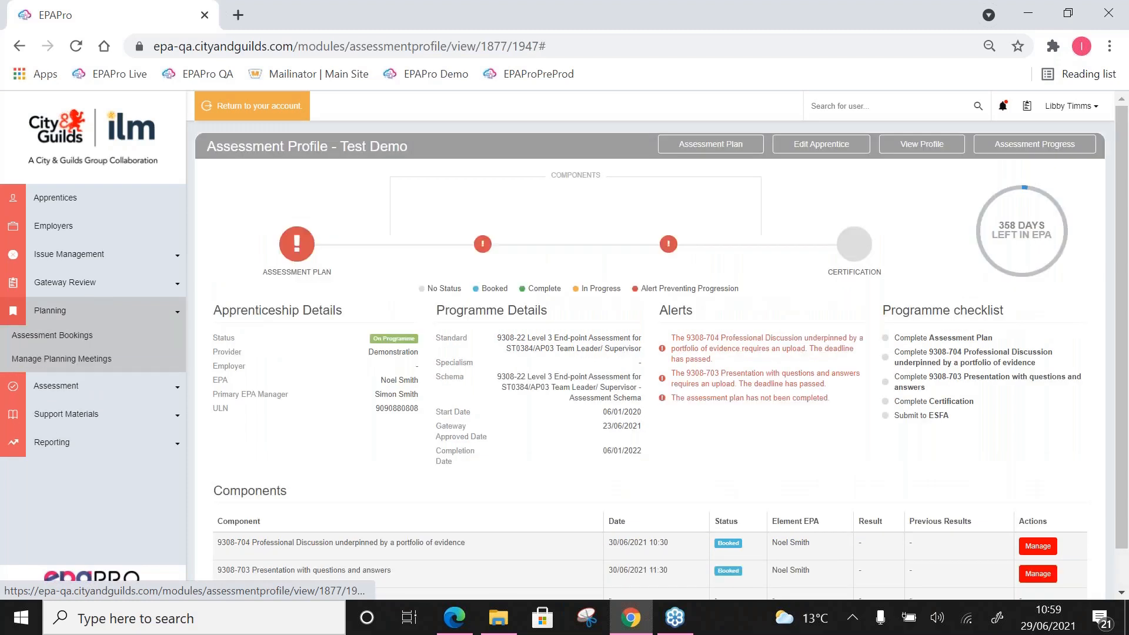
click(96, 362)
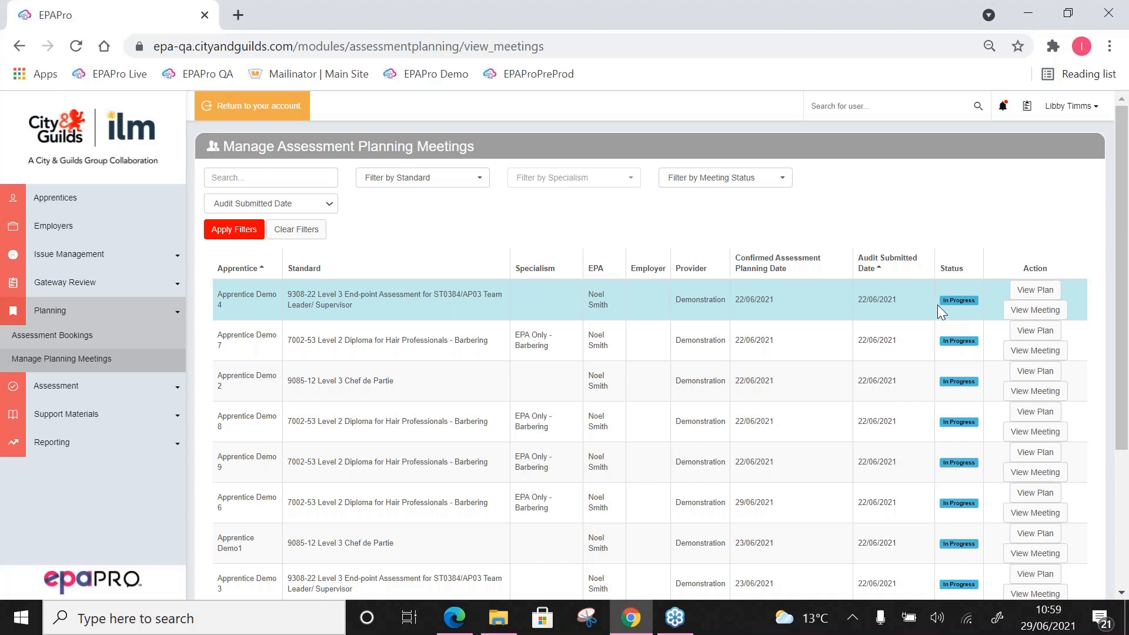
click(1036, 289)
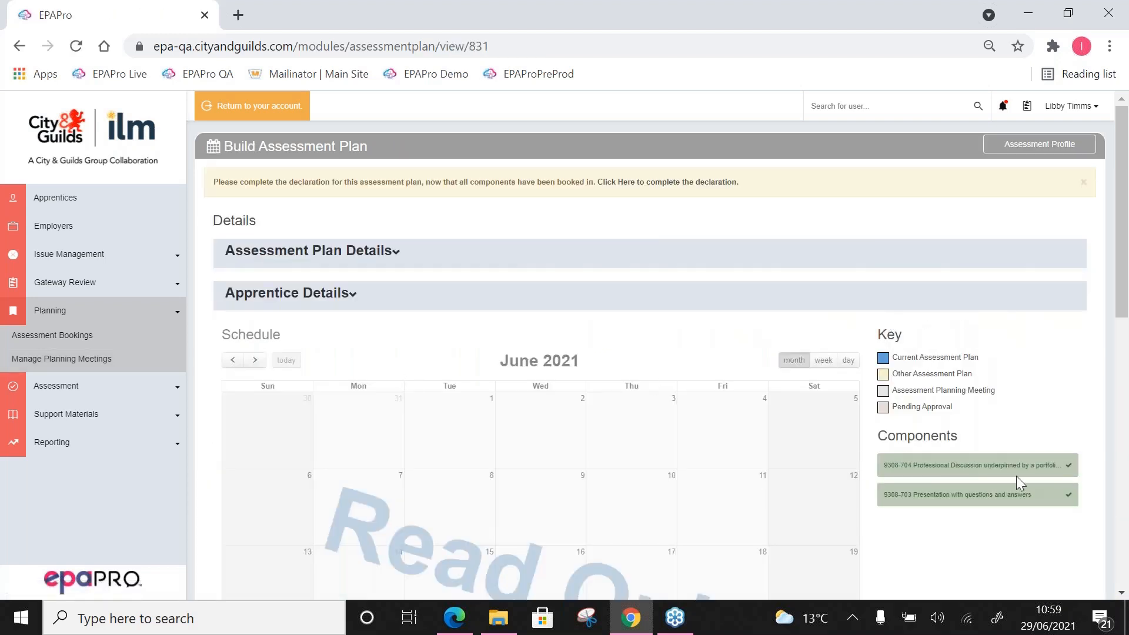
click(20, 45)
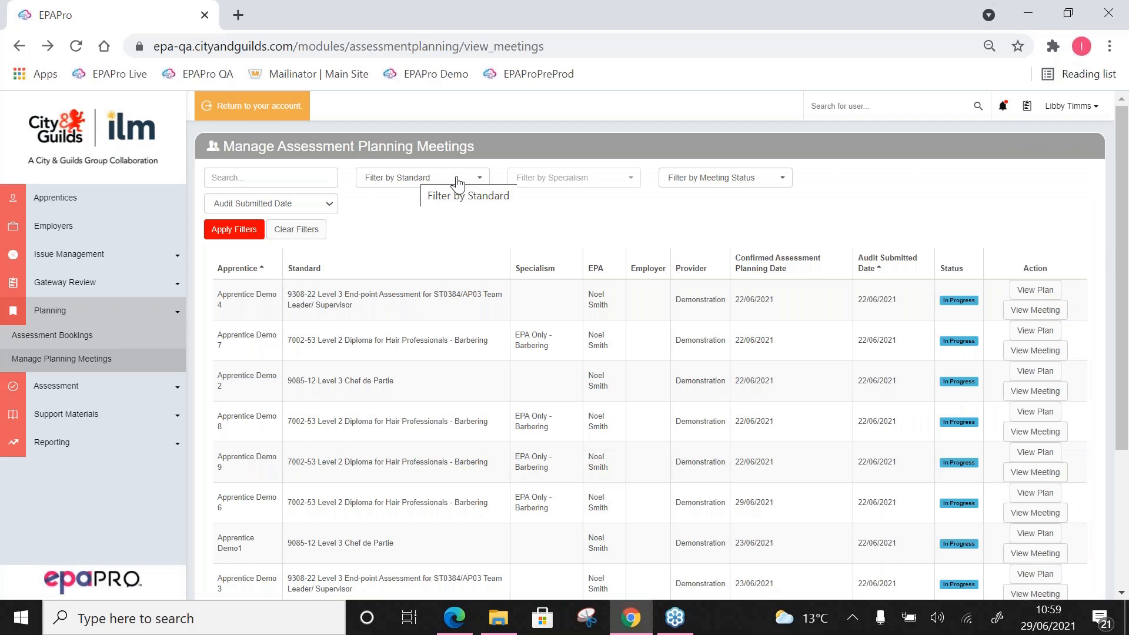
Step: Filter the assessment planning meetings by the Unscheduled status
click(724, 185)
click(683, 284)
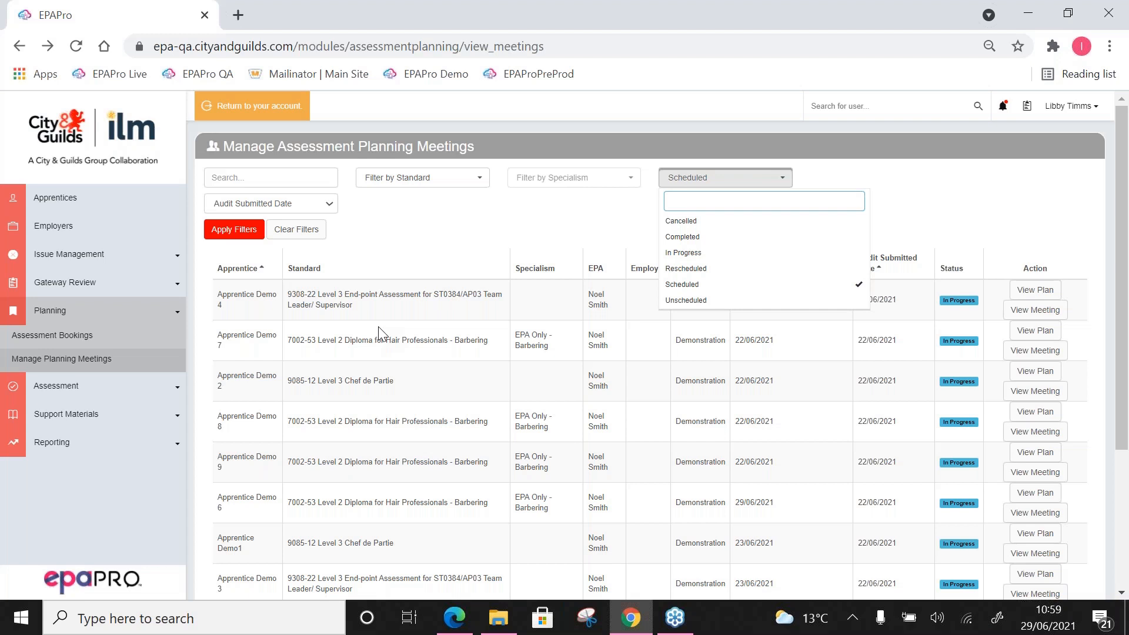
click(686, 300)
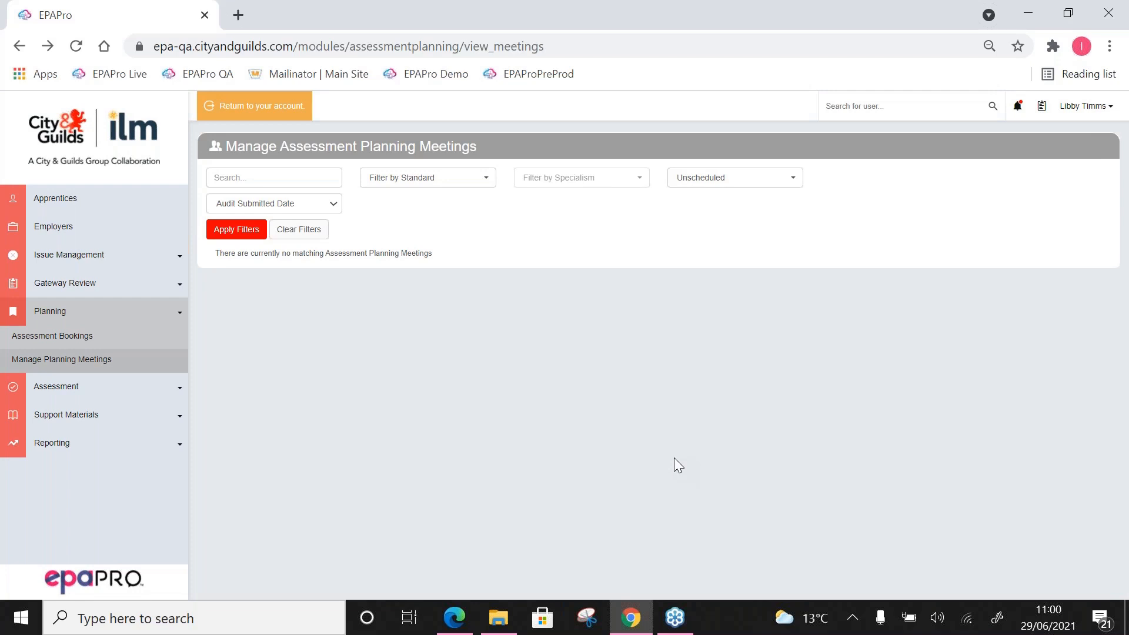
Step: Filter the assessment planning meetings by In Progress instead of Unscheduled, and look through the list
click(724, 177)
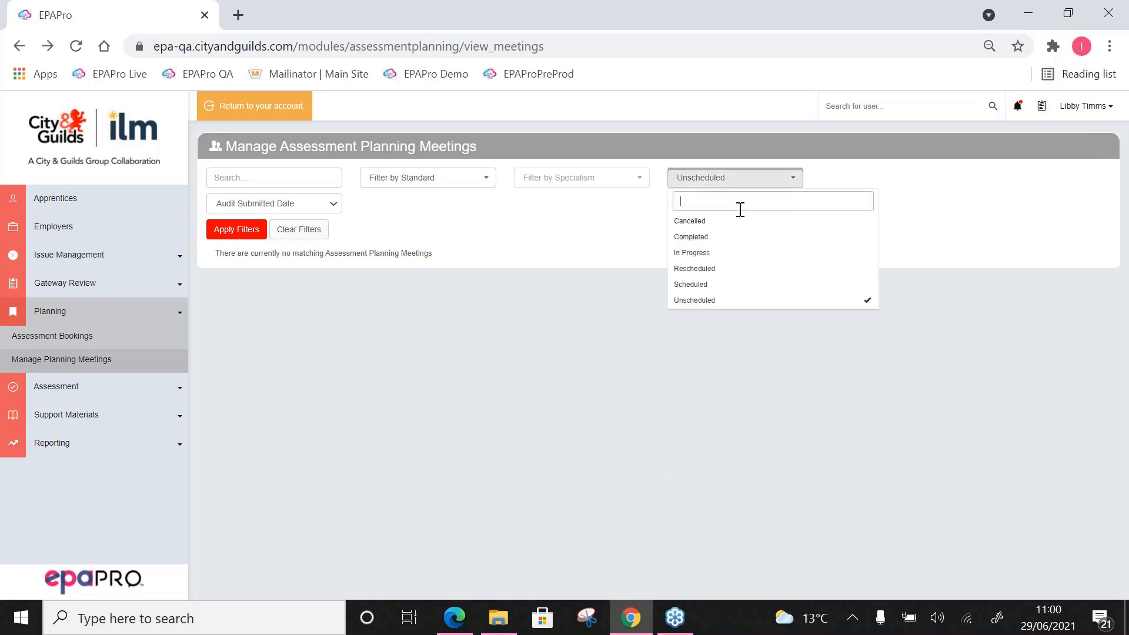
click(734, 253)
click(730, 300)
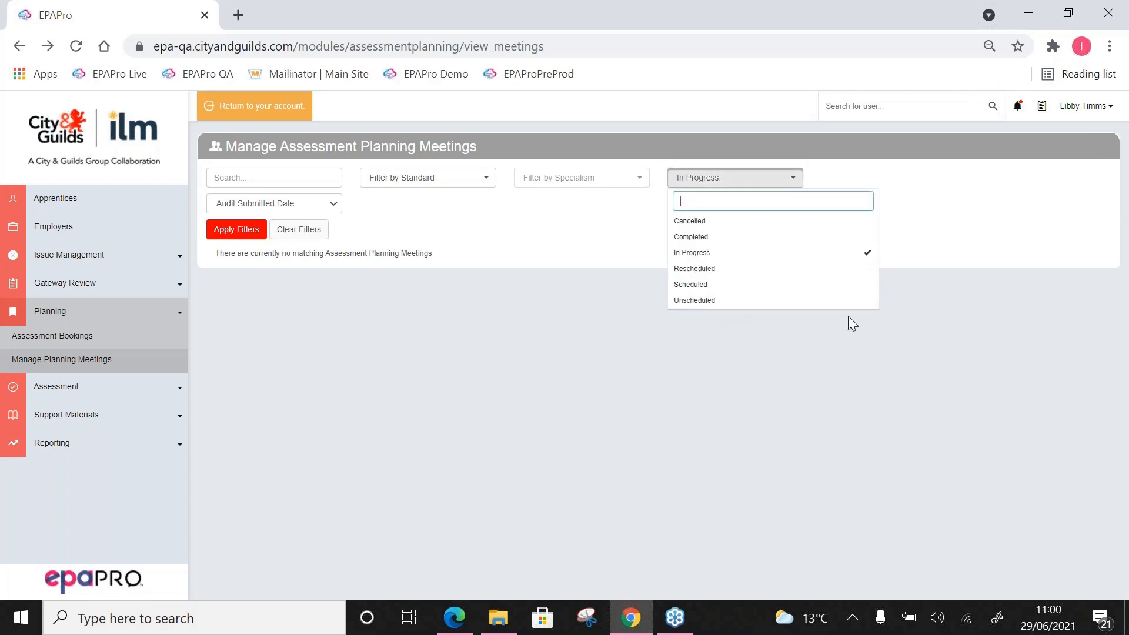
click(500, 361)
click(236, 229)
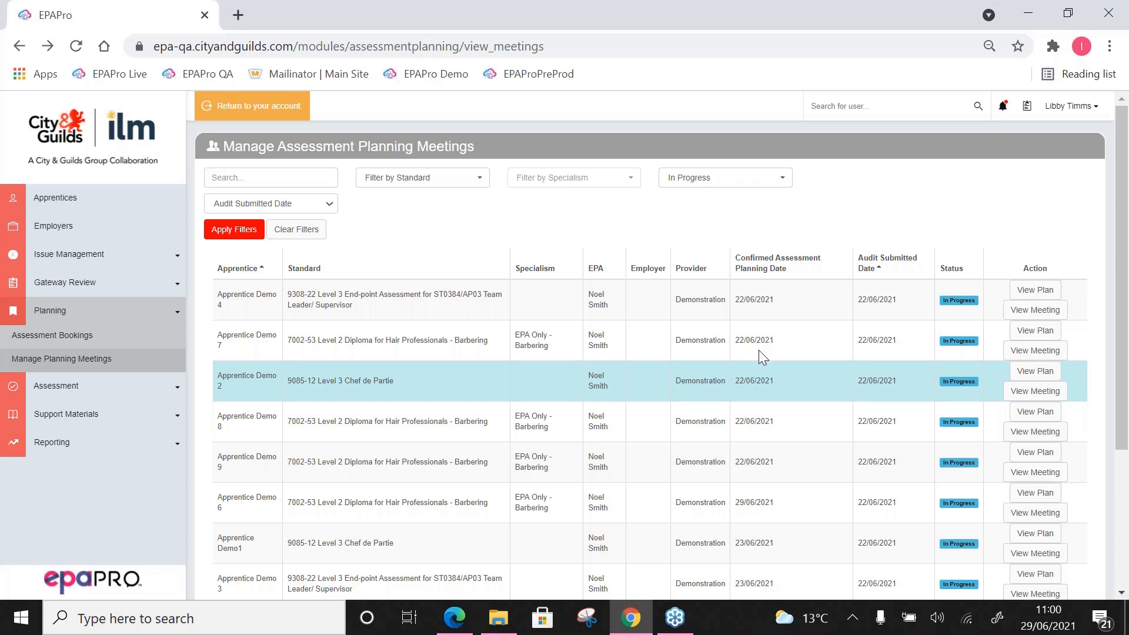
scroll(759, 352, down, 4)
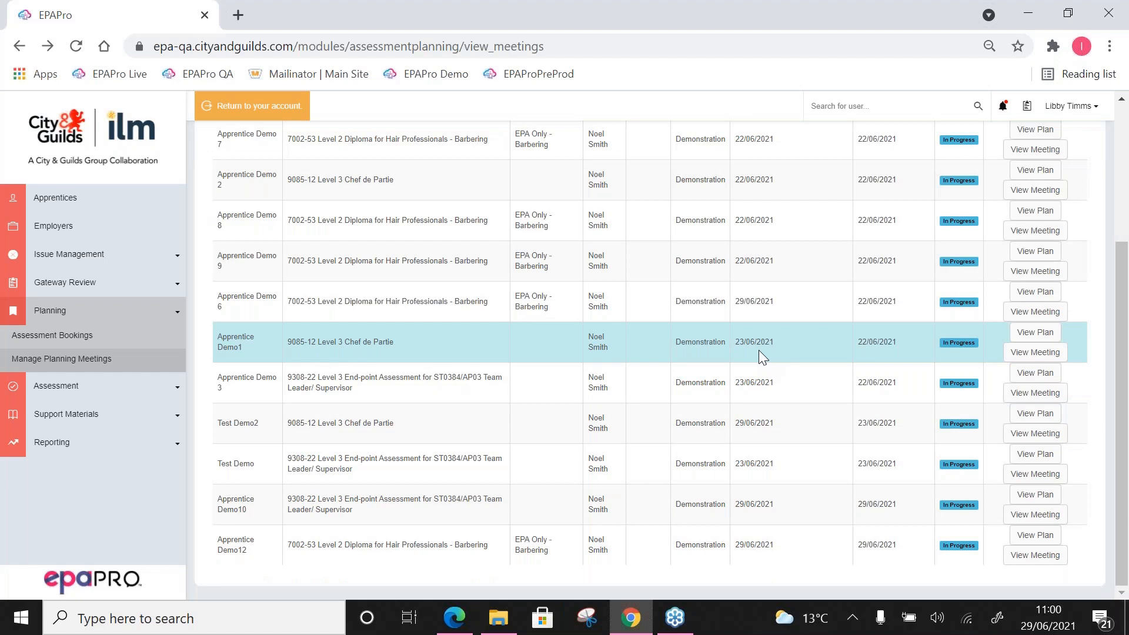